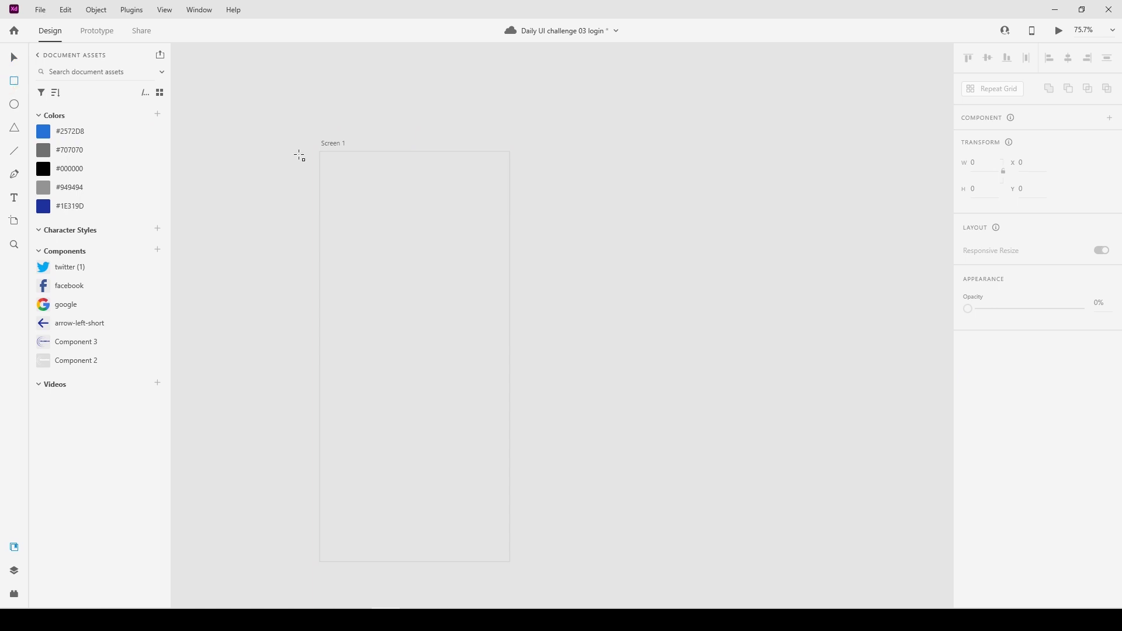
Cover the Screen 1 artboard with a 428 by 926 white rectangle, set its corner radius to 45 and remove its border
left_click_drag(319, 153, 510, 563)
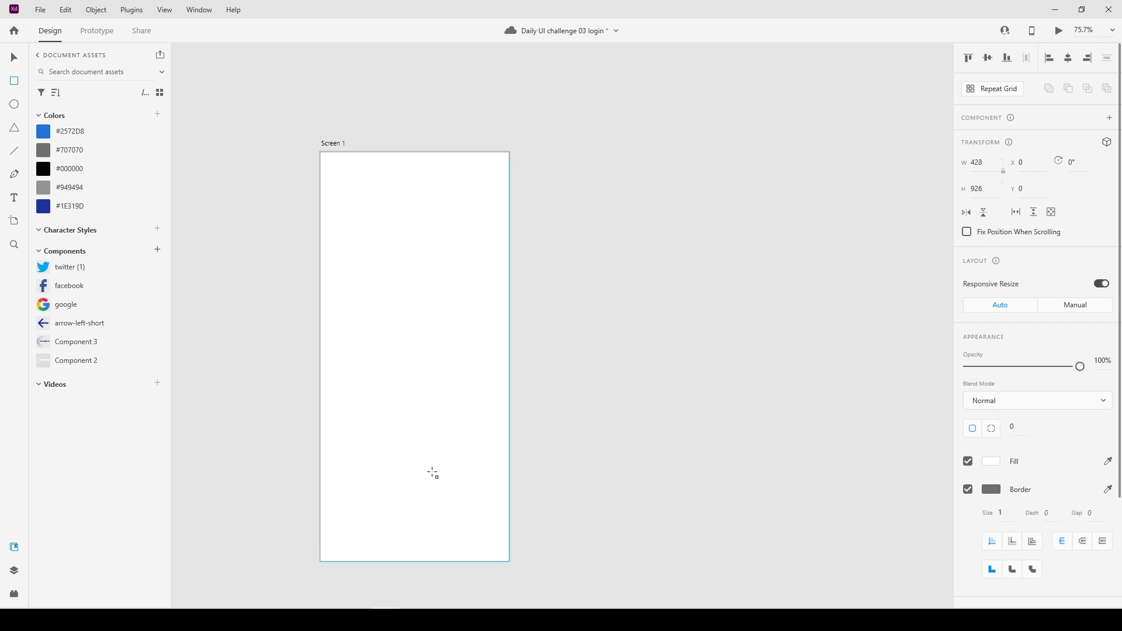
left_click(14, 57)
left_click(1020, 425)
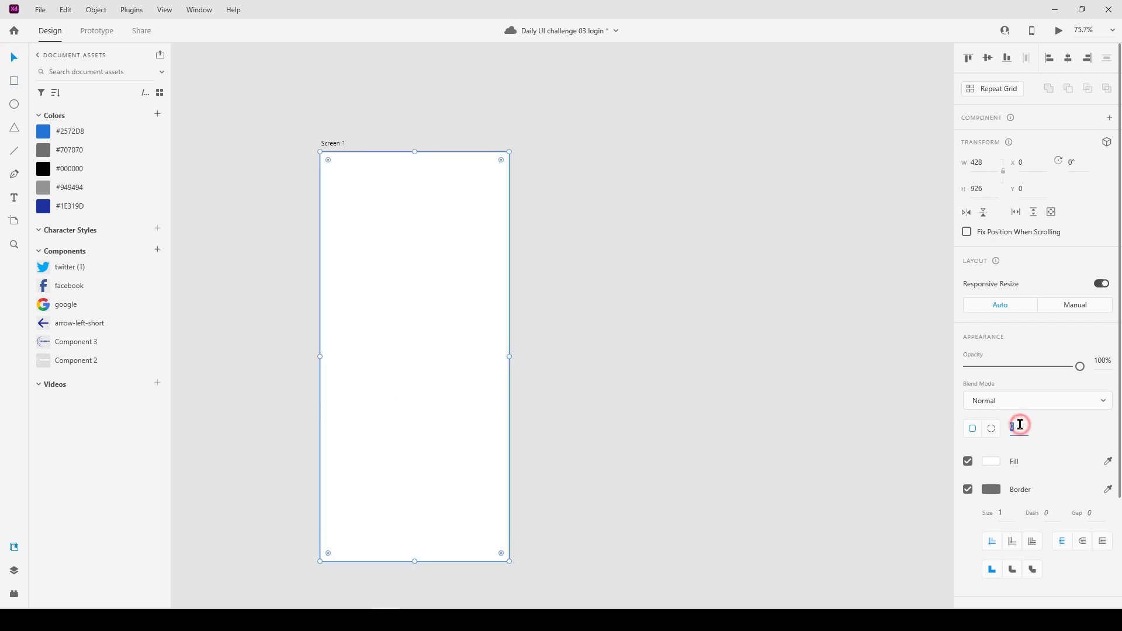
type("45")
key("Return")
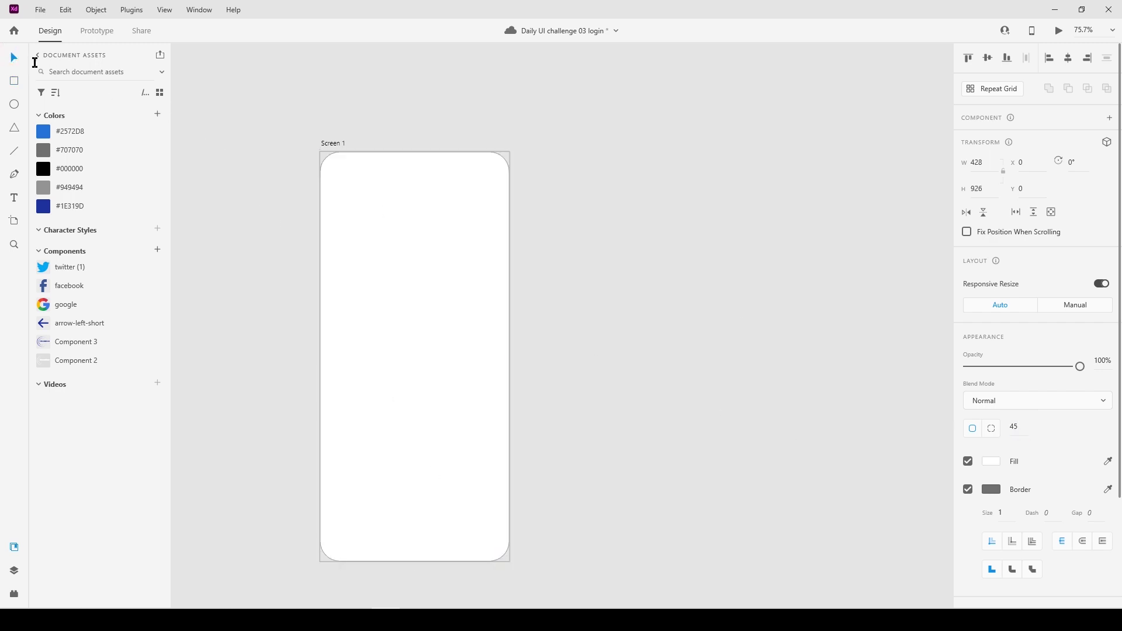
left_click(968, 489)
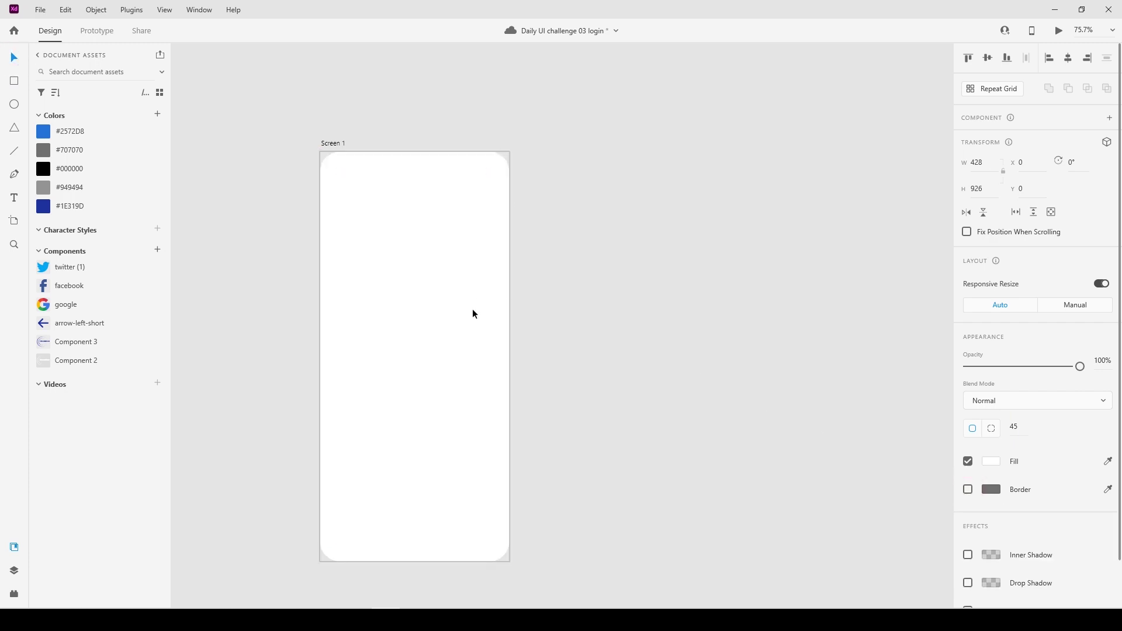
left_click(622, 279)
Duplicate the Screen 1 artboard together with its rounded rectangle
left_click(327, 142)
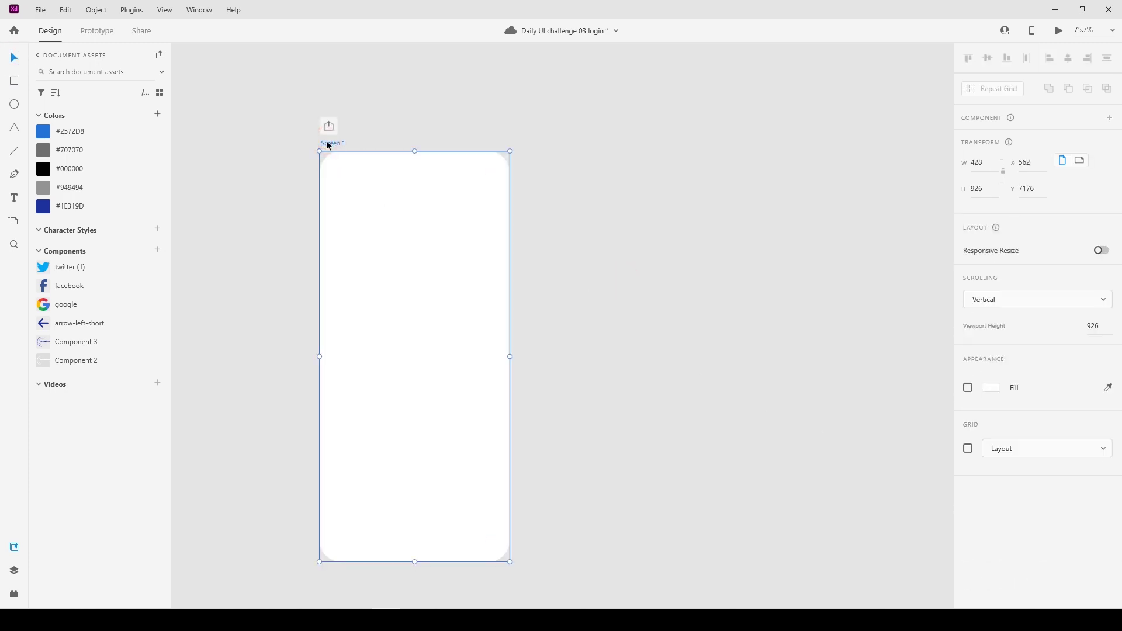
key("ctrl+d")
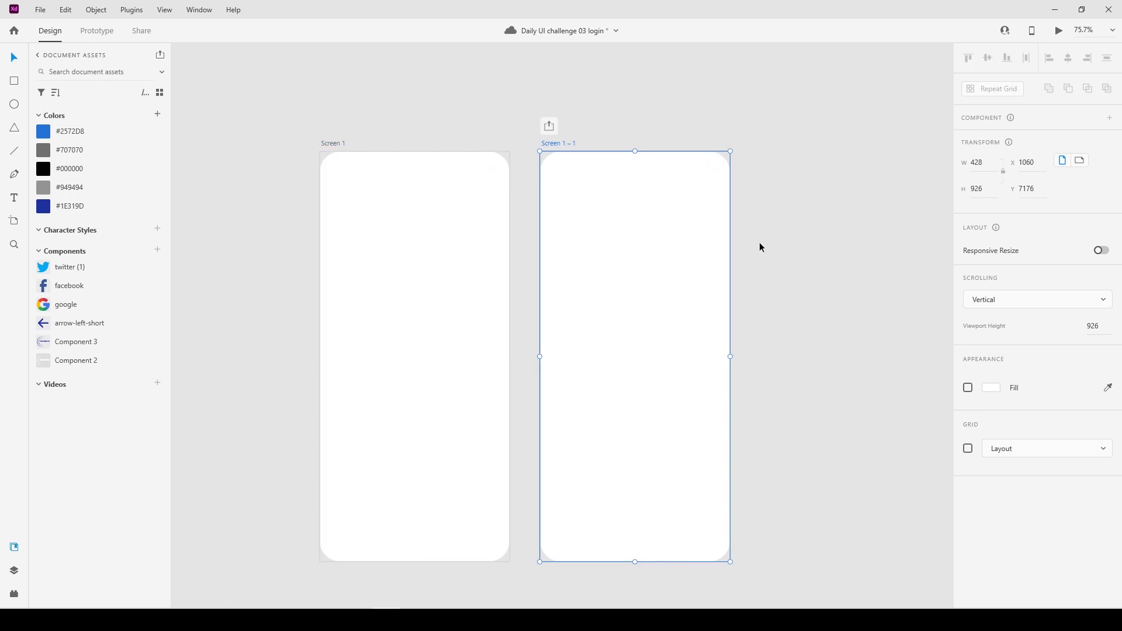
left_click(761, 243)
Fill the rectangle on Screen 1 with #1E319D and lock the white rectangle on the duplicated artboard
left_click(464, 259)
left_click(105, 206)
left_click(594, 266)
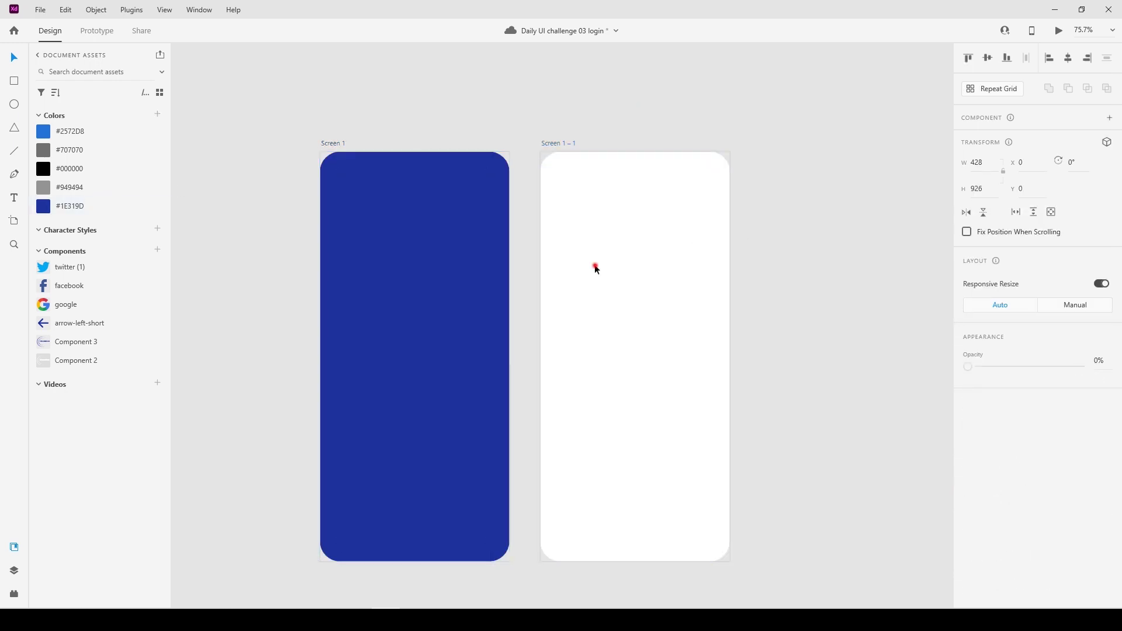
right_click(611, 330)
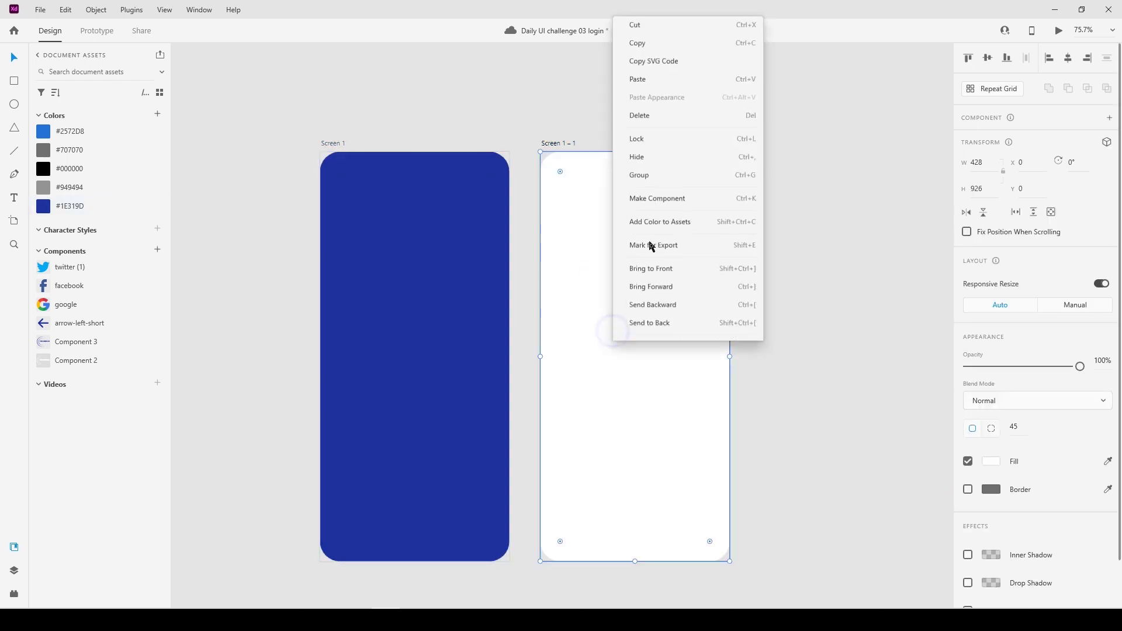
left_click(656, 128)
left_click(808, 195)
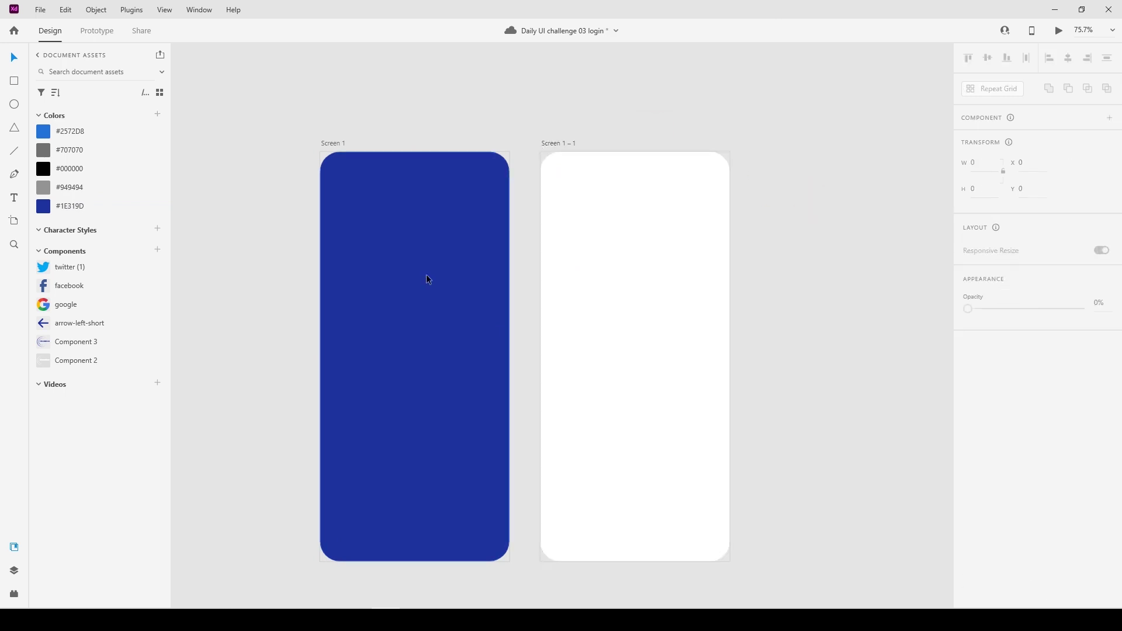
Place the white PixatronicLab logo, Component 2, on the blue screen and centre it horizontally and vertically
left_click_drag(63, 365, 420, 342)
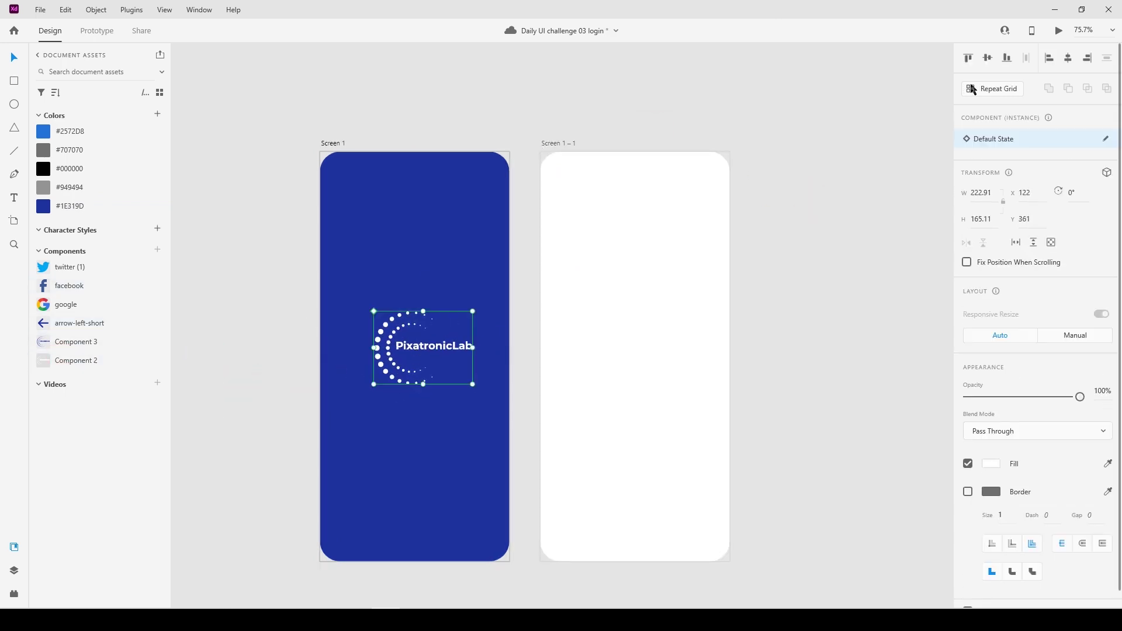
left_click(1069, 57)
left_click(987, 57)
left_click(694, 75)
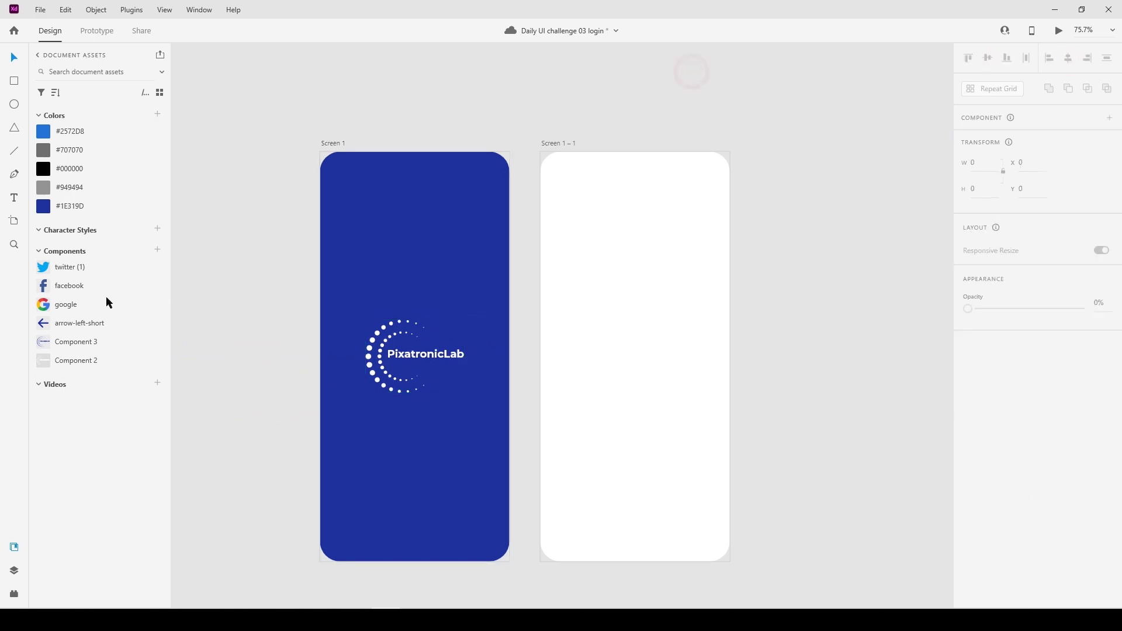
Place the blue logo, Component 3, in the upper part of the white screen, centre it horizontally and move it down to Y 92
left_click_drag(77, 346, 634, 211)
left_click(1068, 58)
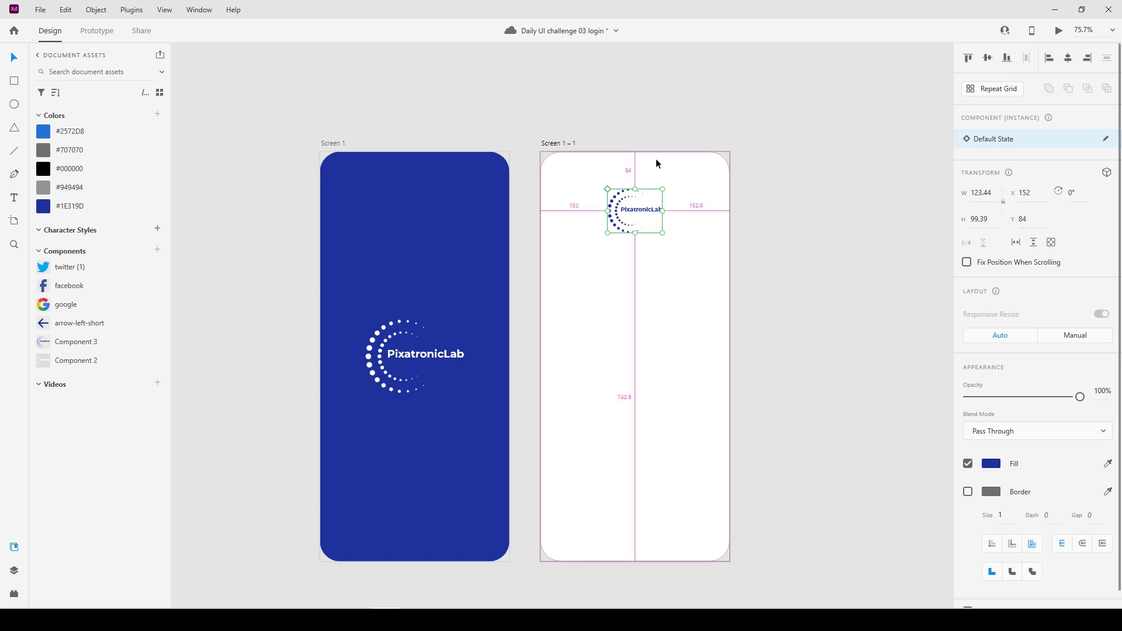
key("Down")
key("Down")
key("Down")
key("Down")
key("Down")
key("Down")
key("Down")
key("Down")
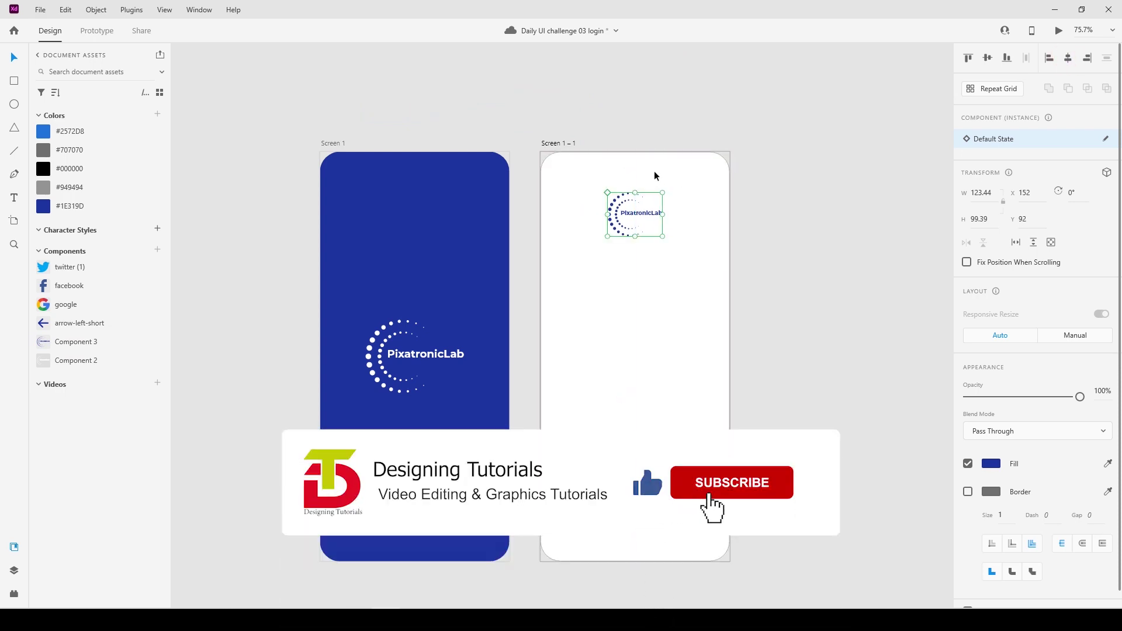
left_click(829, 255)
Add the text "Login to your Account" below the logo on the white screen
key("t")
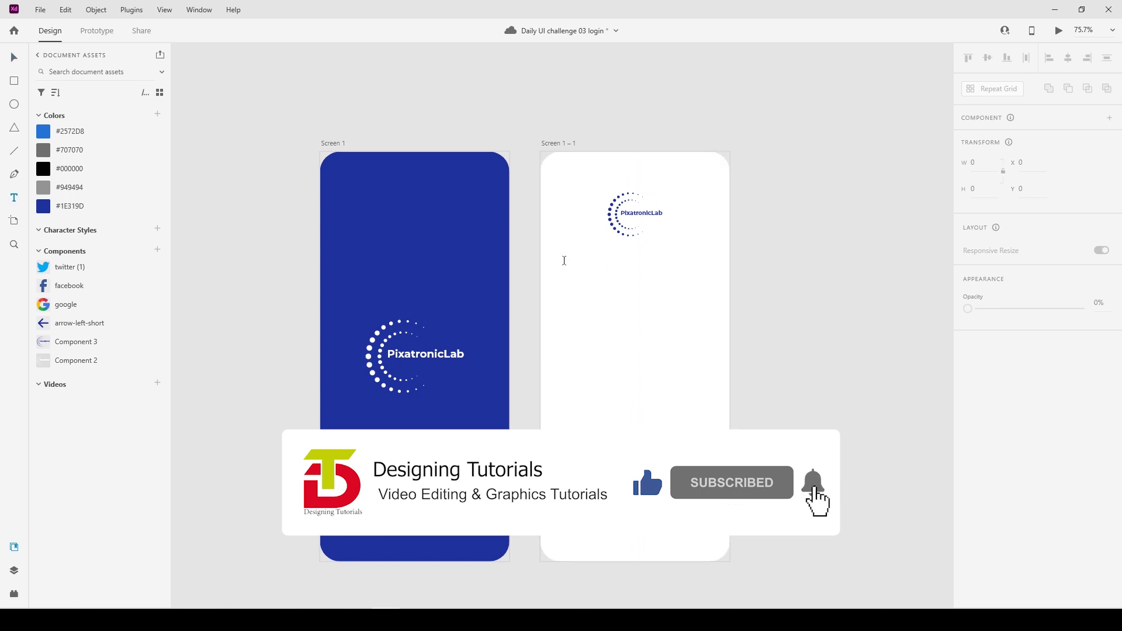
left_click(564, 263)
type("Log")
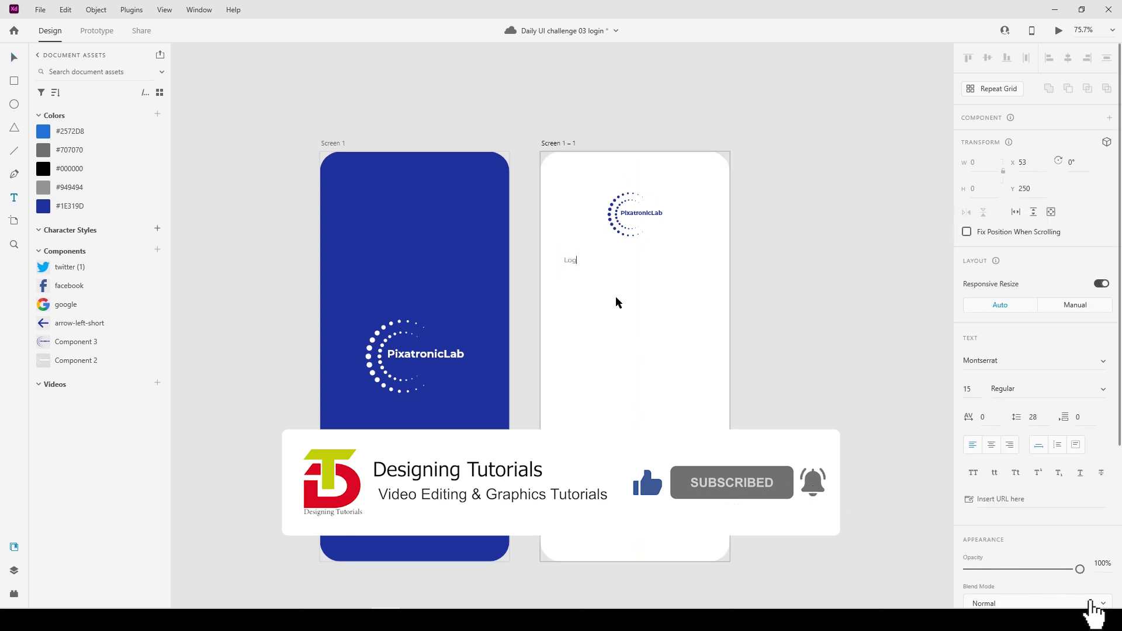
type("in ti")
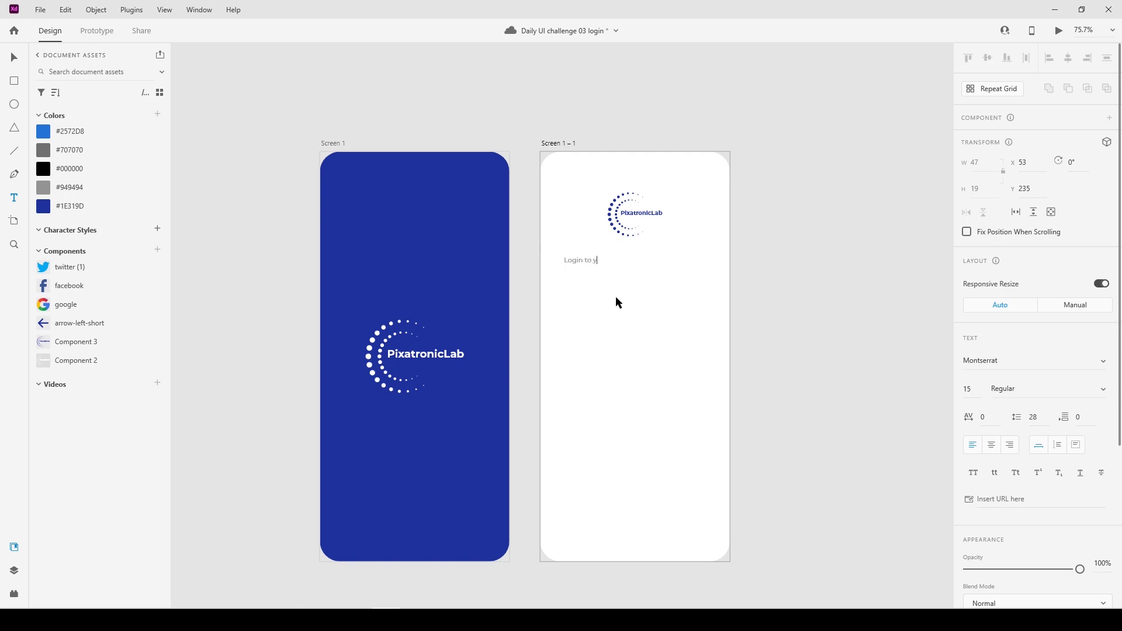
type(" your Accou")
key("Escape")
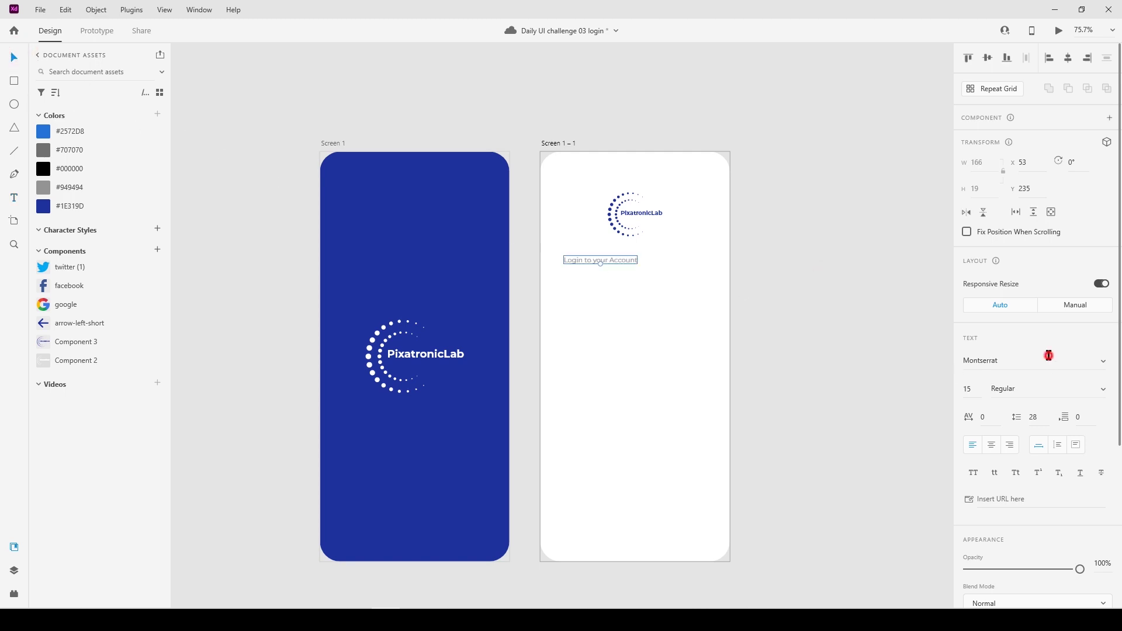
Format the "Login to your Account" heading in Poppins SemiBold at size 22
left_click(1048, 355)
type("Poppins")
key("Return")
left_click(970, 392)
type("22")
left_click(1109, 395)
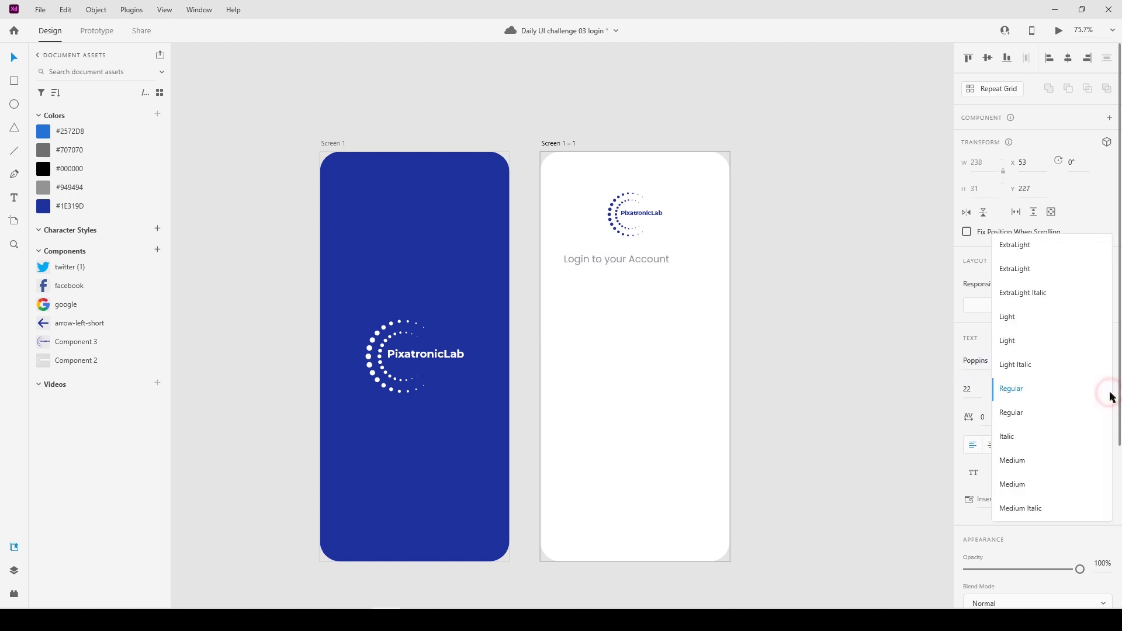
scroll(1037, 514, "down", 1)
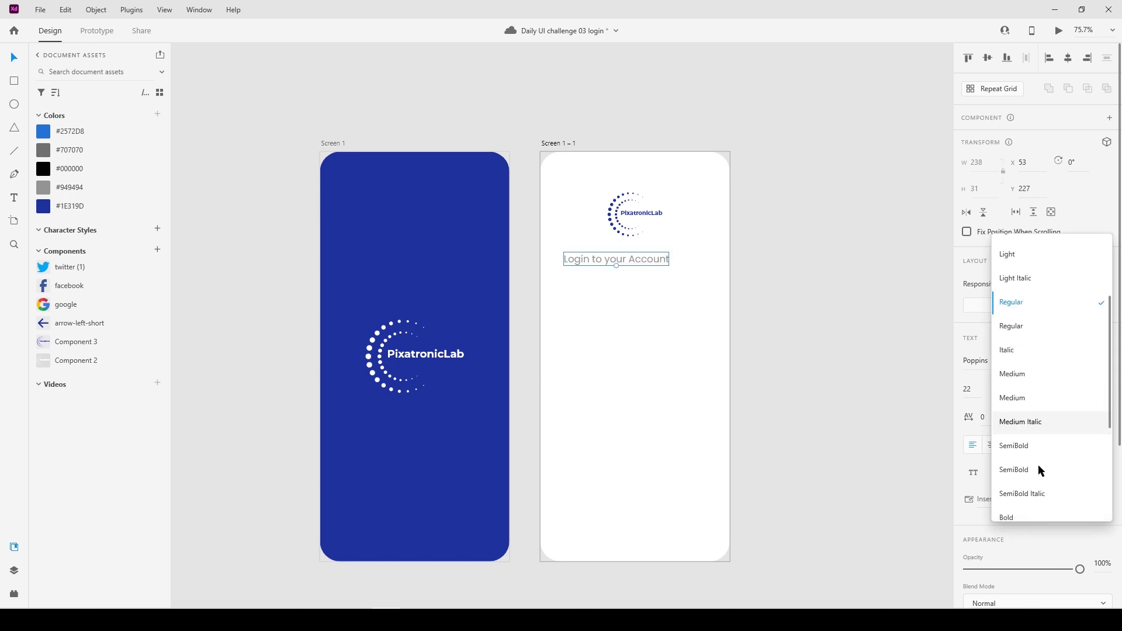
left_click(1040, 446)
left_click(761, 305)
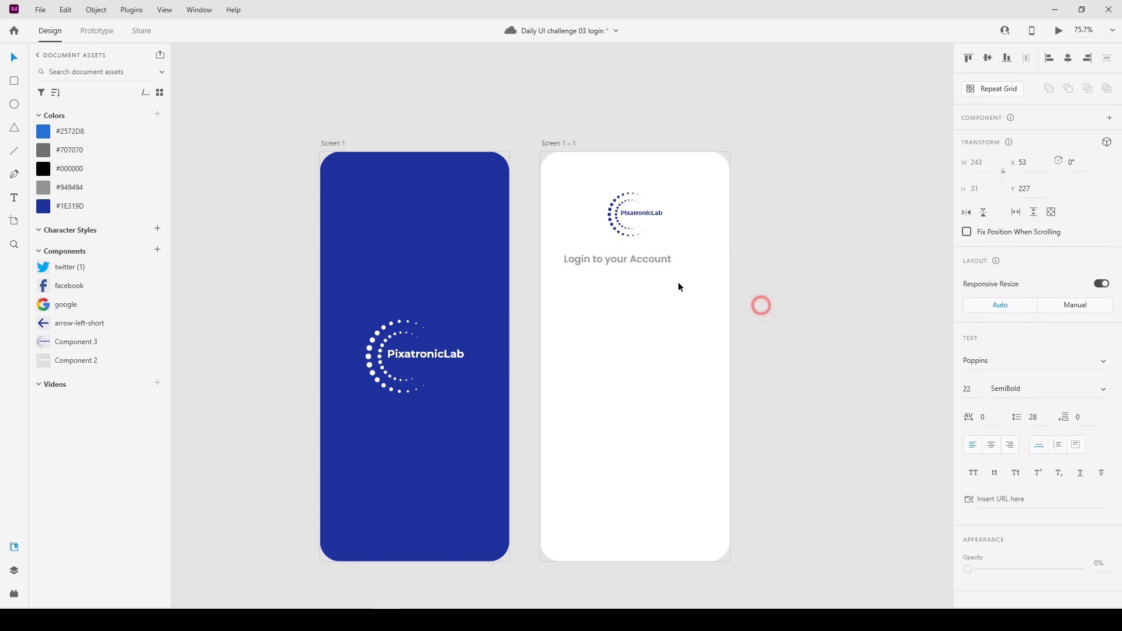
Move the "Login to your Account" heading to X 40 and Y 242
left_click(637, 258)
left_click_drag(560, 257, 553, 264)
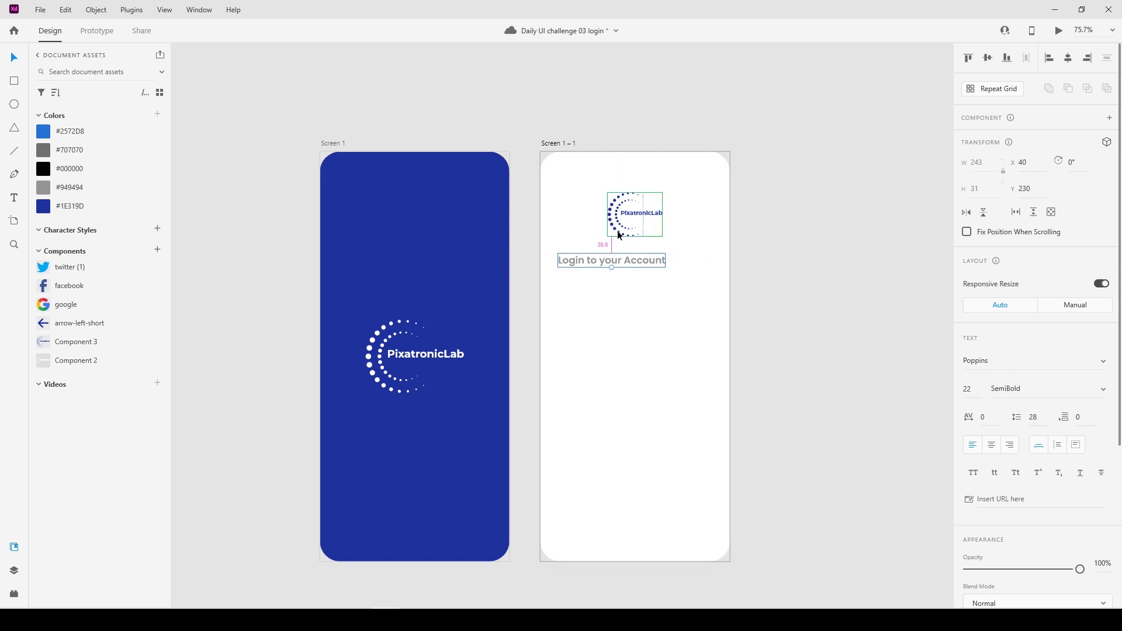
key("Down")
key("Down")
key("Down")
key("Down")
key("Down")
key("Down")
key("Down")
key("Down")
key("Down")
key("Down")
key("Down")
key("Down")
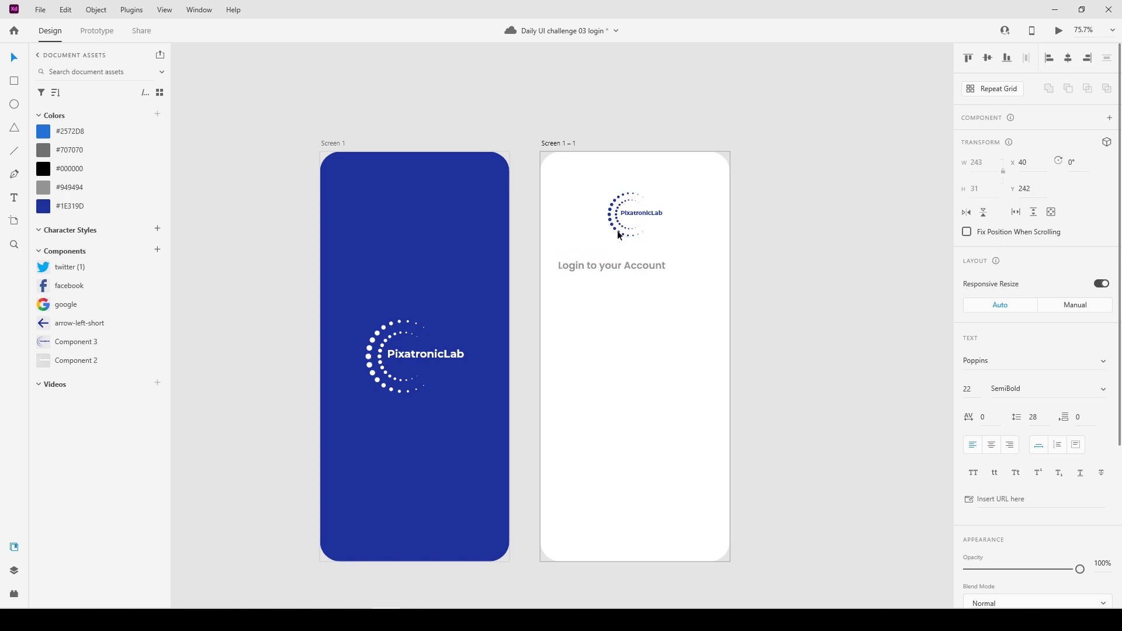
Change the "Login to your Account" heading's fill colour to #000000
scroll(1046, 488, "down", 4)
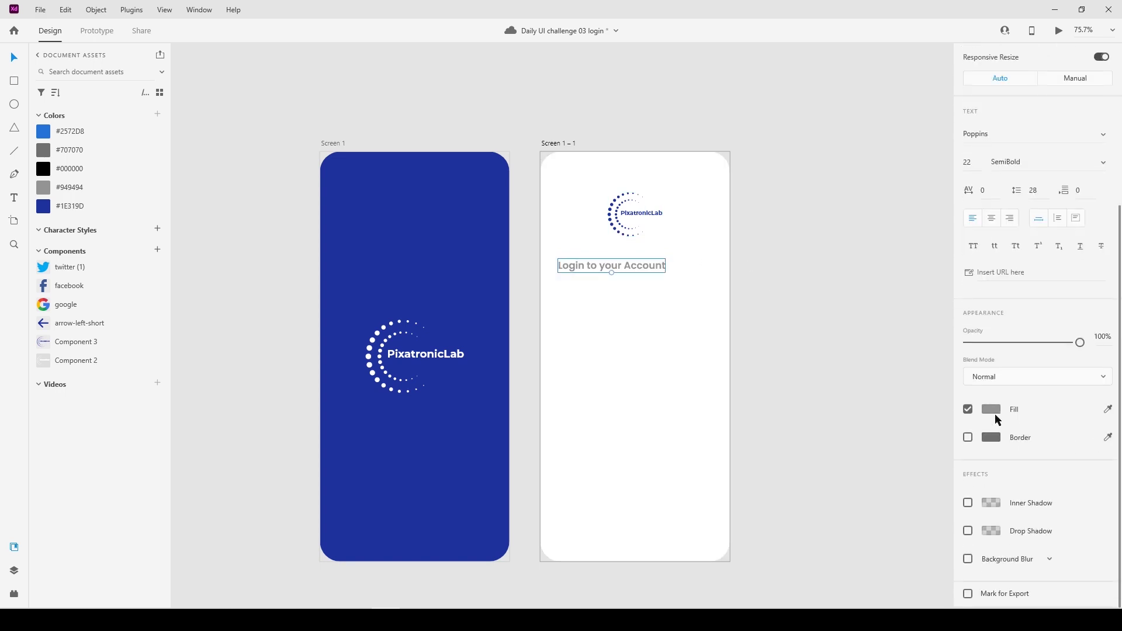
left_click(82, 168)
left_click(858, 278)
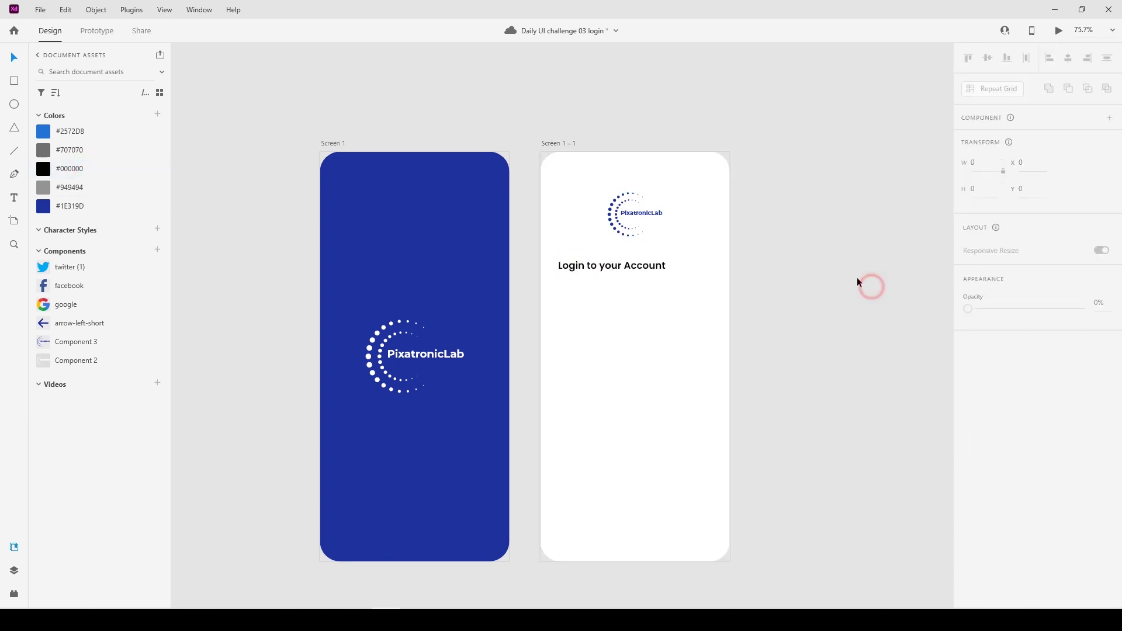
Draw an input field rectangle below the heading at X 40, Y 304 and set its size to 350 by 60
left_click(17, 83)
mouse_move(558, 286)
left_mouse_down()
mouse_move(658, 310)
mouse_move(714, 308)
left_mouse_up()
left_click(992, 164)
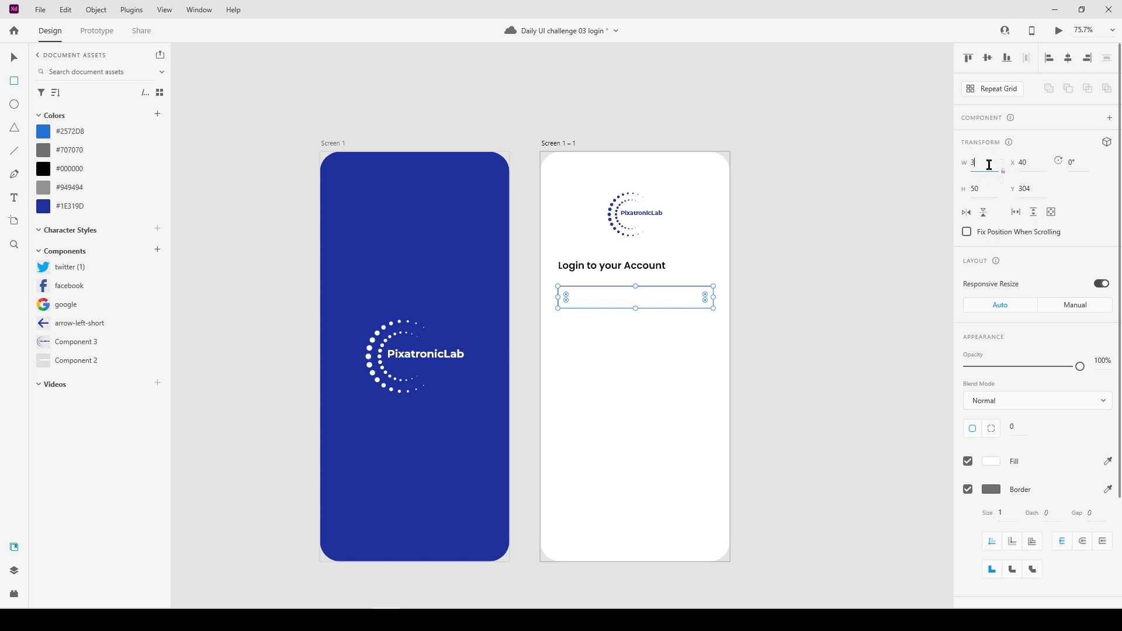
key("Tab")
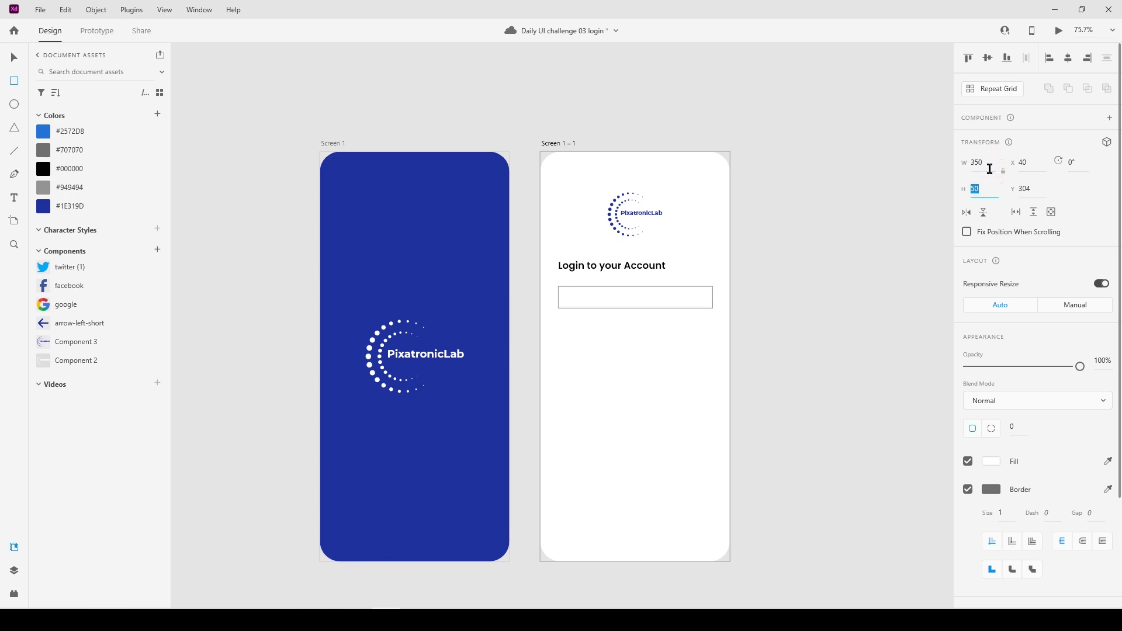
type("6")
key("Return")
Round the input field rectangle's corners with a radius of 10
left_click(1019, 426)
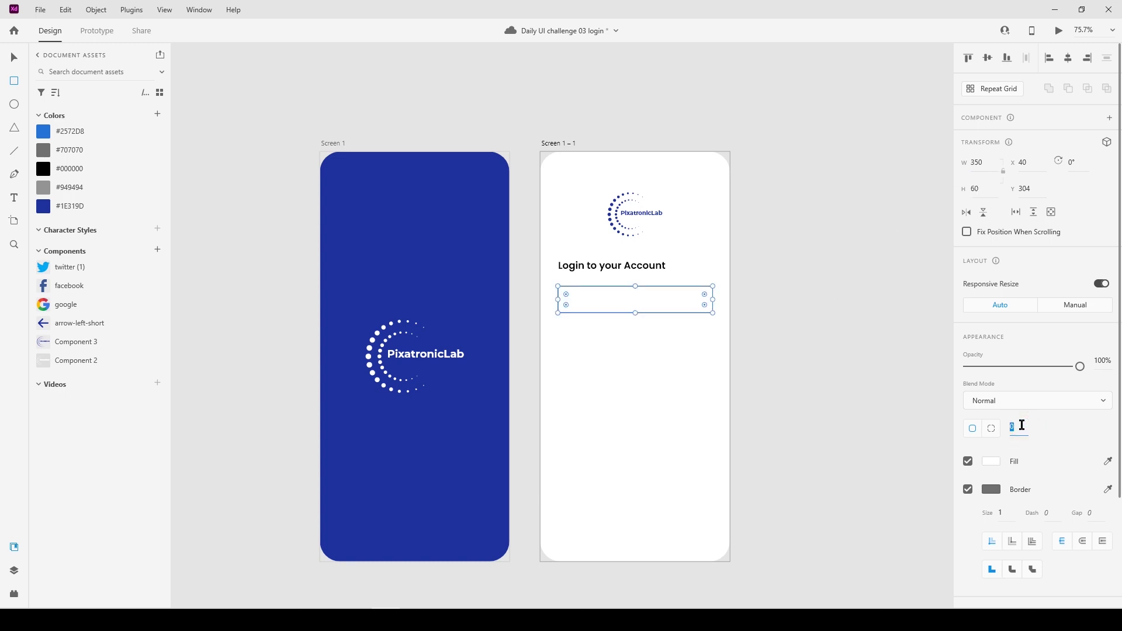
key("Return")
key("v")
left_click(865, 282)
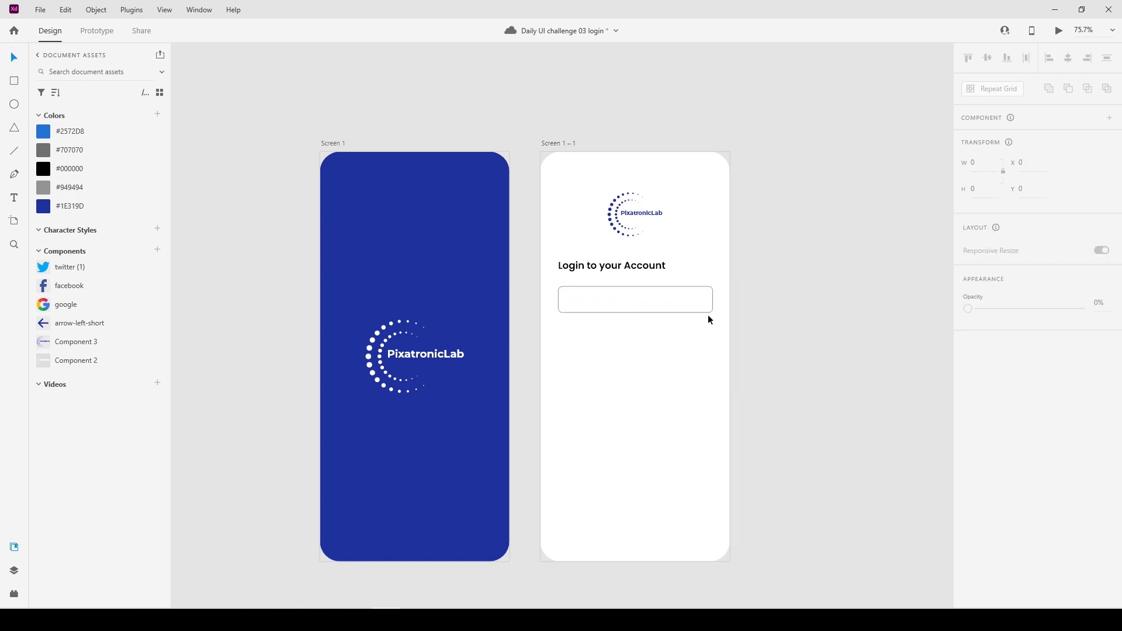
Remove the border from the input field rectangle below the heading
left_click(648, 296)
scroll(1040, 438, "down", 3)
left_click(968, 351)
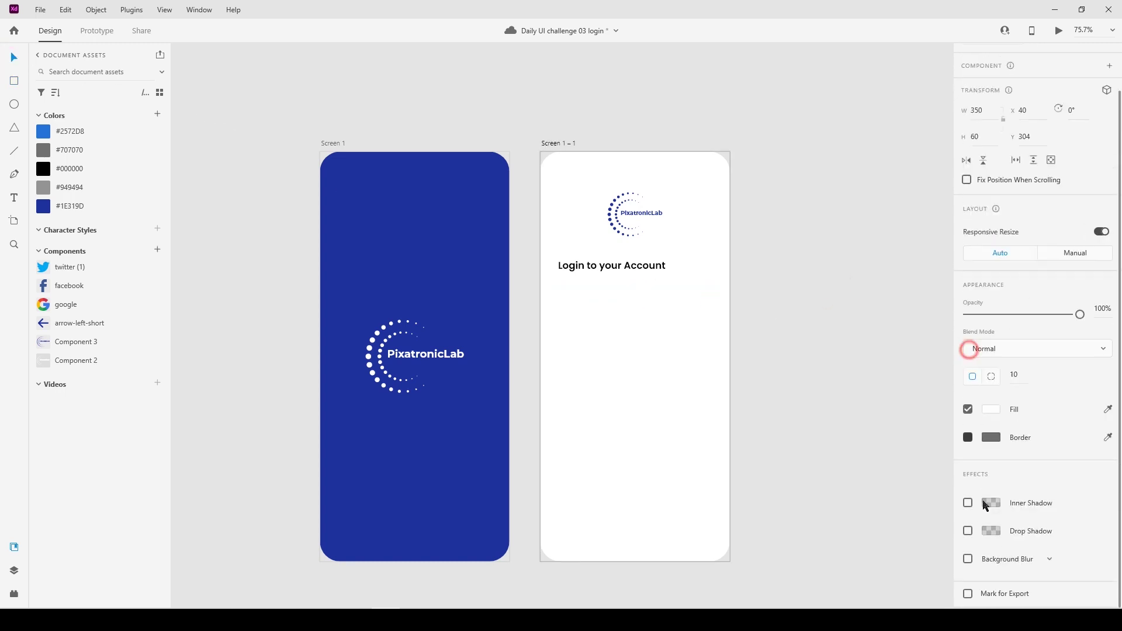
Give the input field rectangle a black drop shadow with 6% opacity
left_click(968, 531)
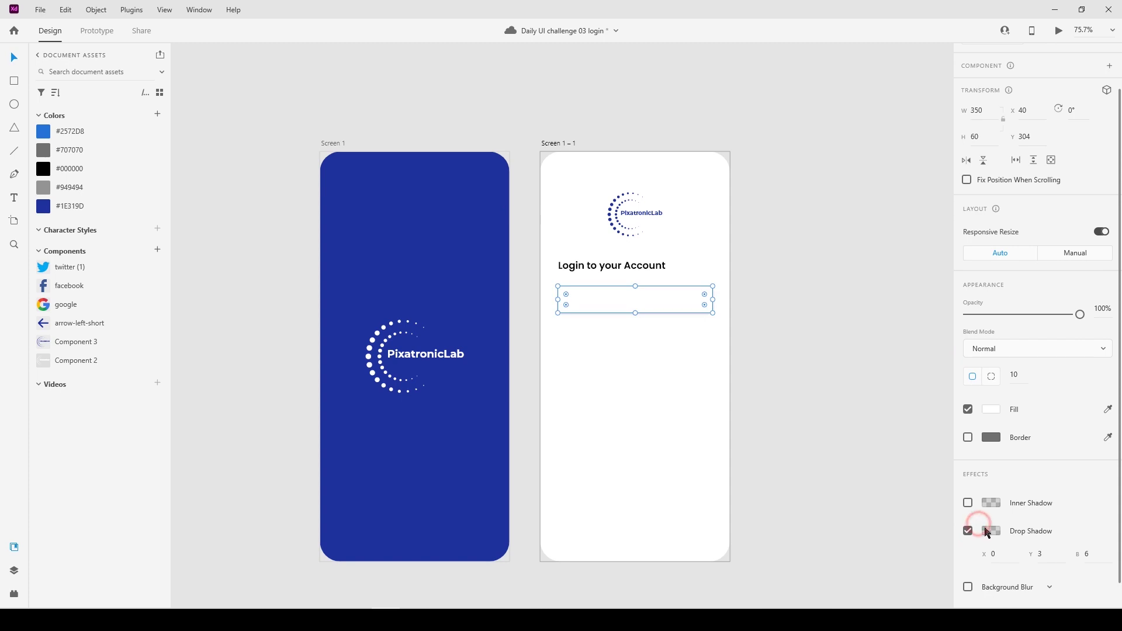
left_click(993, 532)
left_click(917, 560)
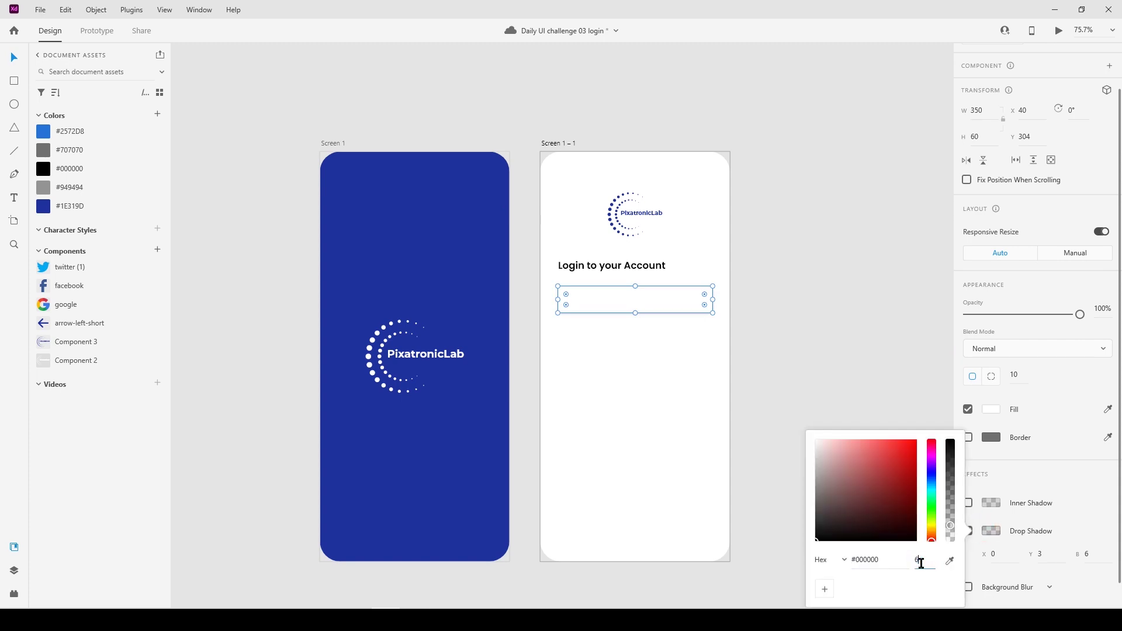
type("6")
key("Return")
left_click(811, 343)
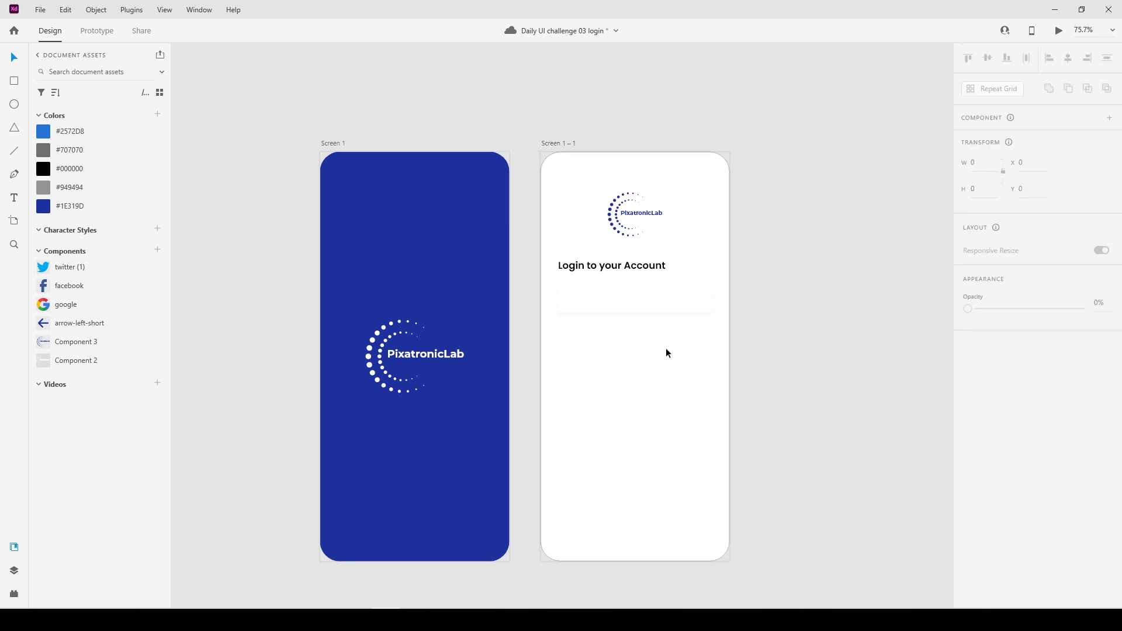
Move the input field rectangle up to Y 303, 30 below the heading
left_click(597, 316)
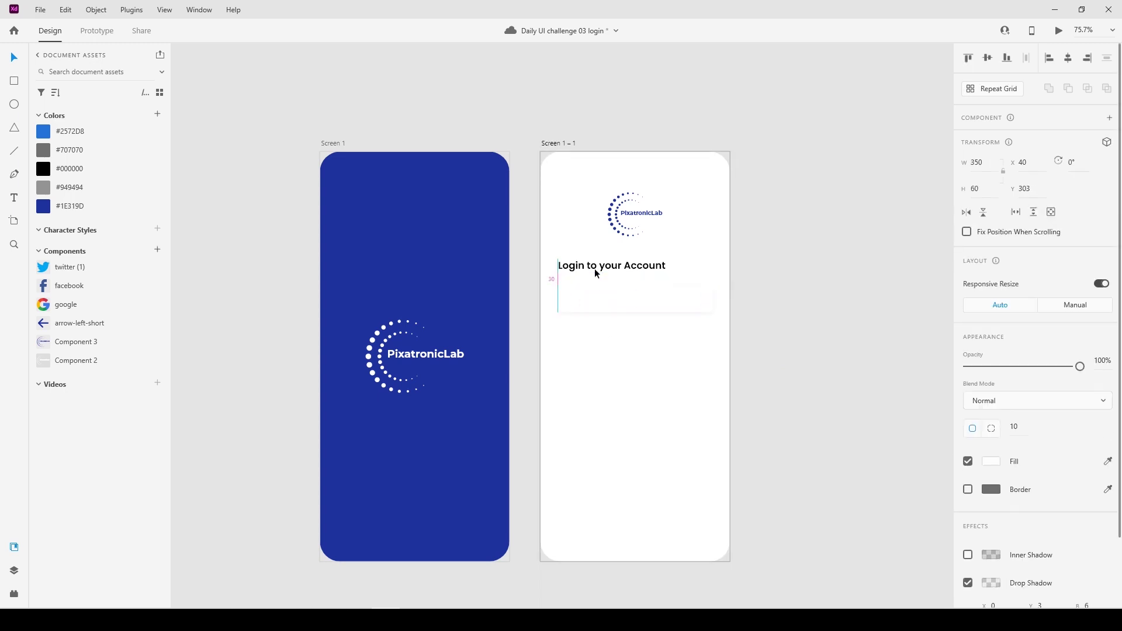
left_click(791, 285)
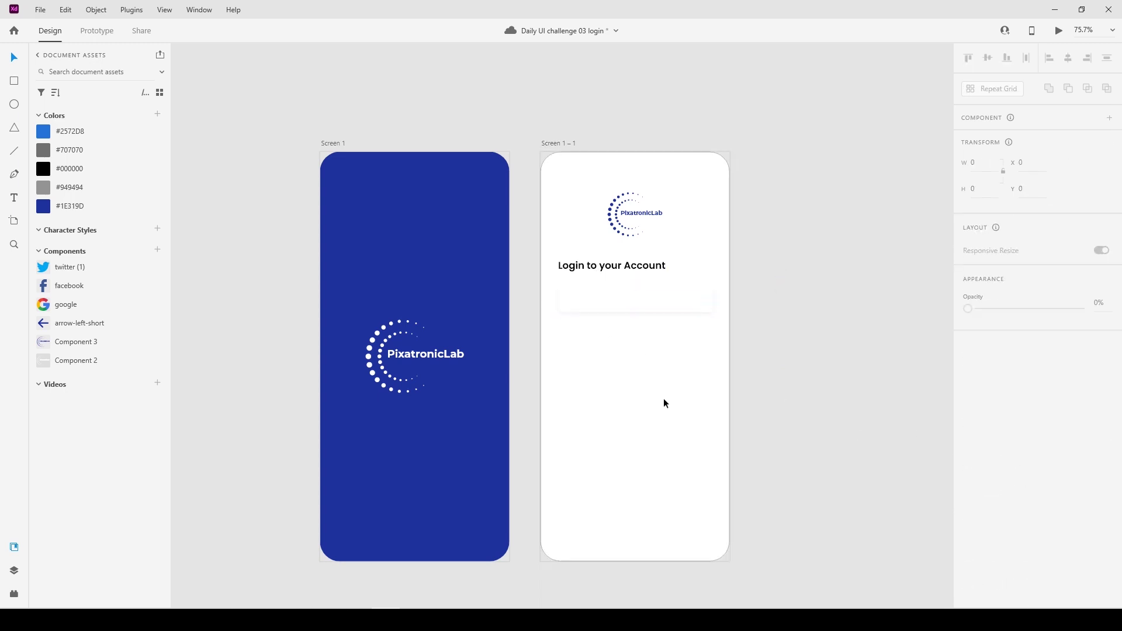
Set the drop shadow blur of the input field rectangle to 8
left_click(649, 301)
scroll(1082, 508, "down", 3)
left_click(1092, 529)
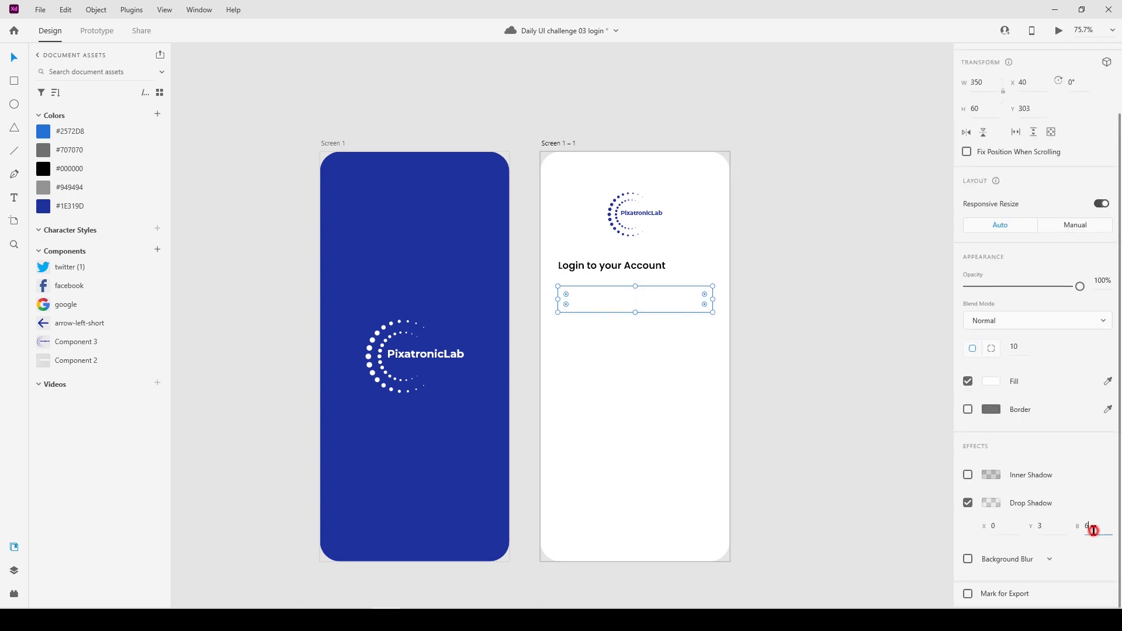
double_click(1094, 530)
type("8")
key("Return")
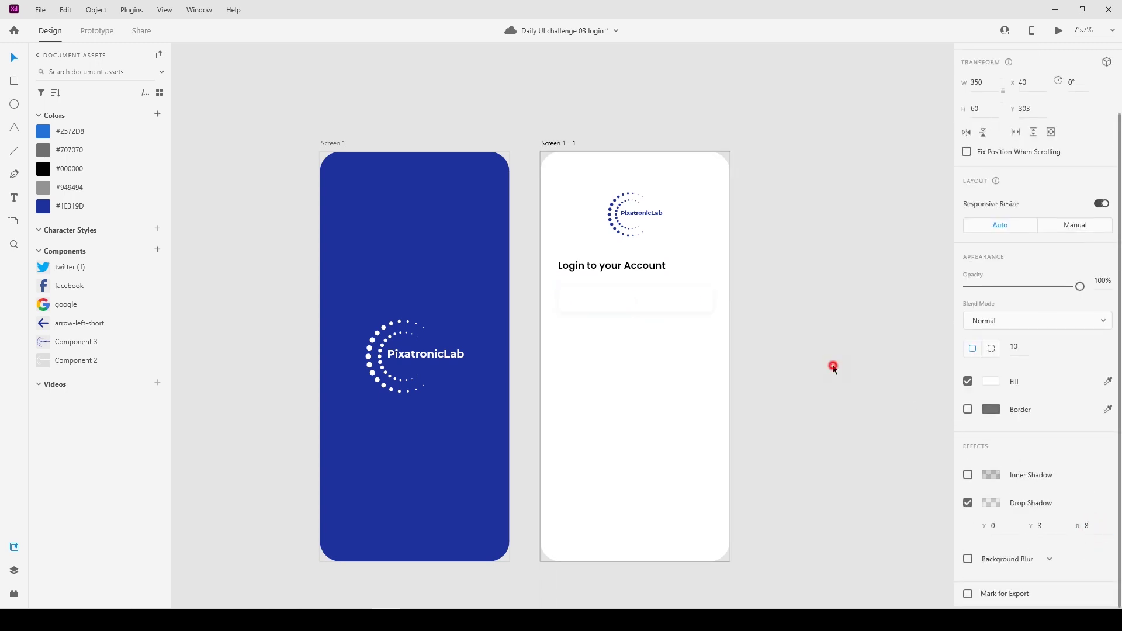
Change the input field rectangle's drop shadow blur to 7
left_click(671, 299)
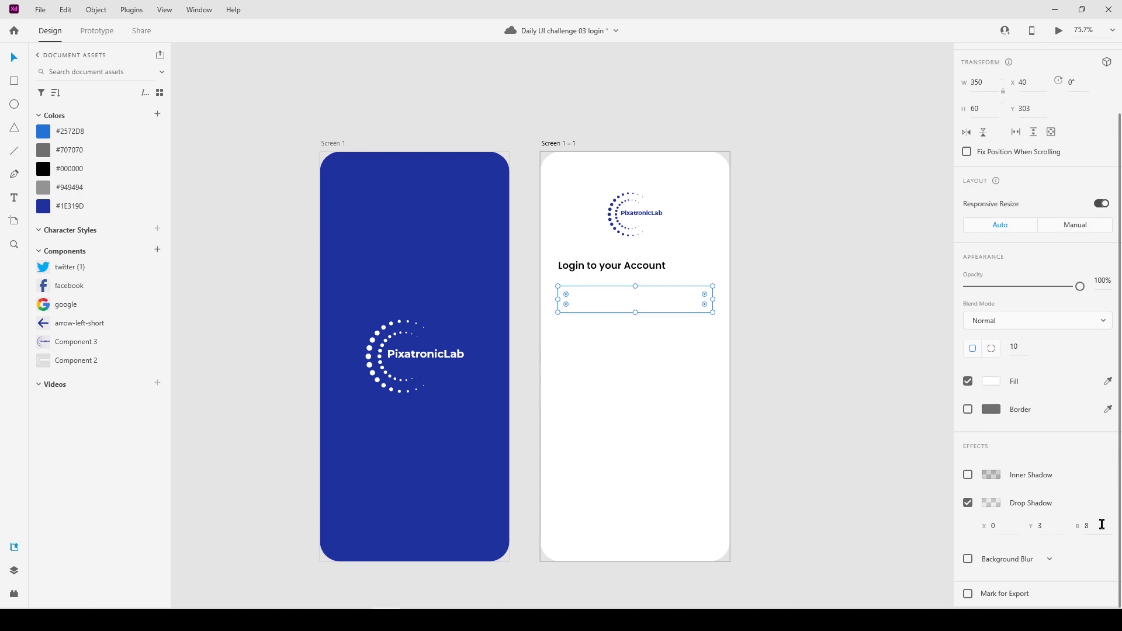
left_click(1102, 524)
key("Return")
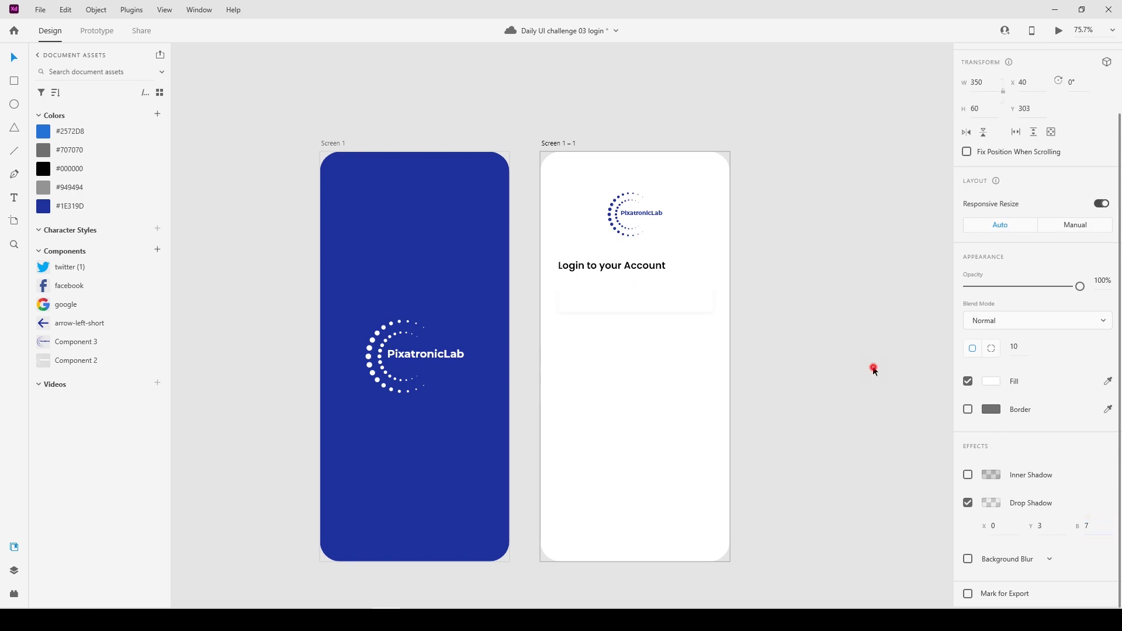
left_click(871, 371)
scroll(674, 381, "up", 3)
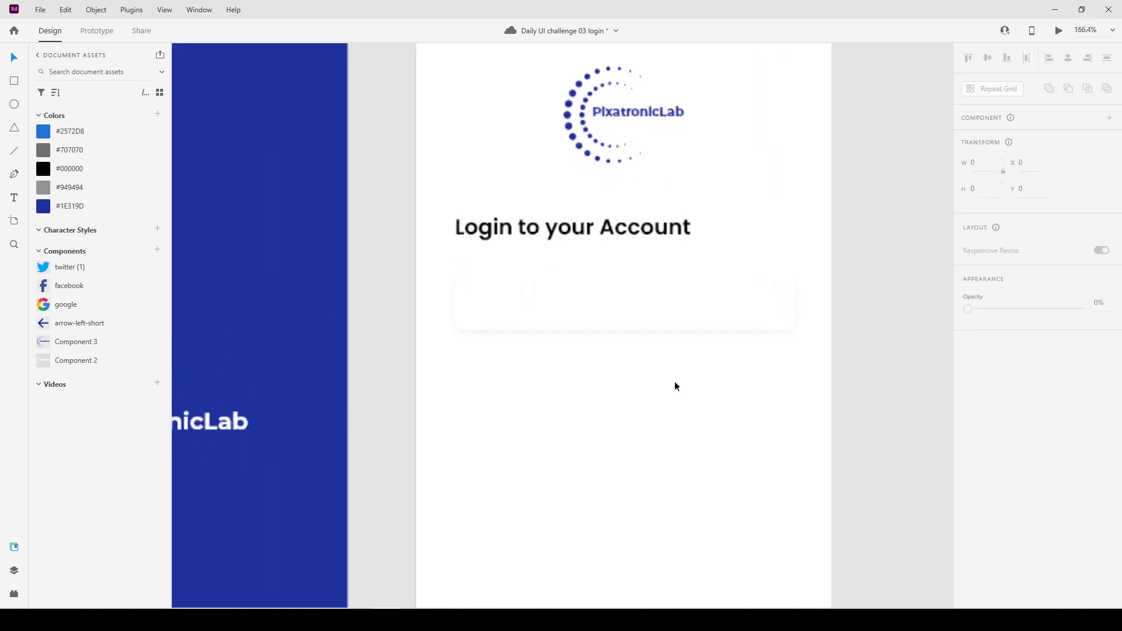
scroll(674, 381, "down", 2)
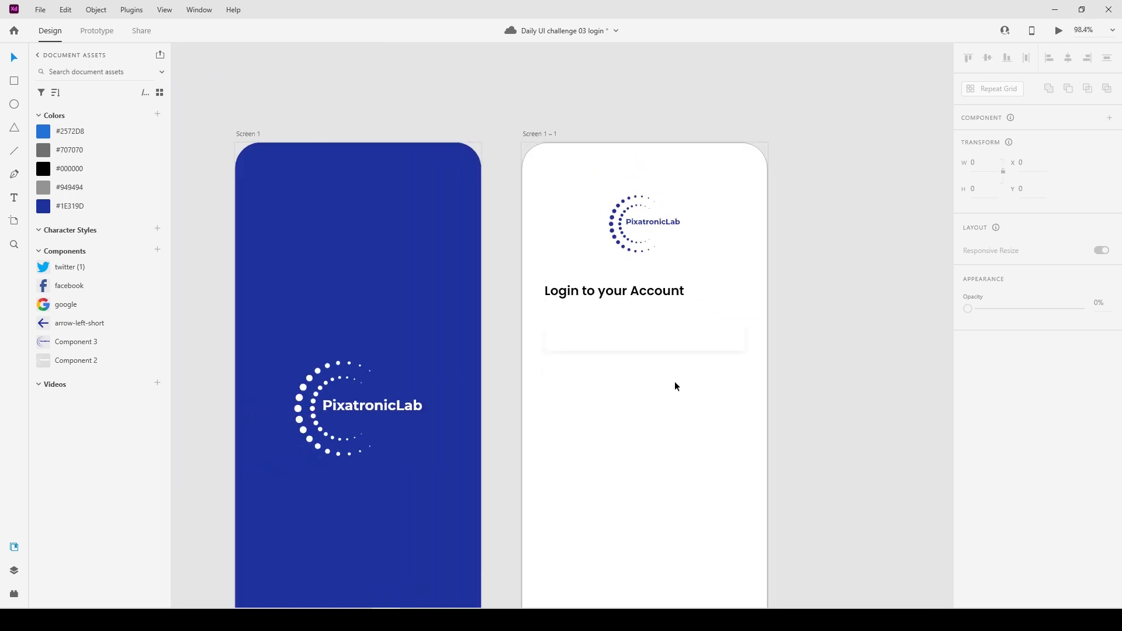
Add the placeholder text "Email" inside the input field at X 78
scroll(674, 386, "down", 2)
key("t")
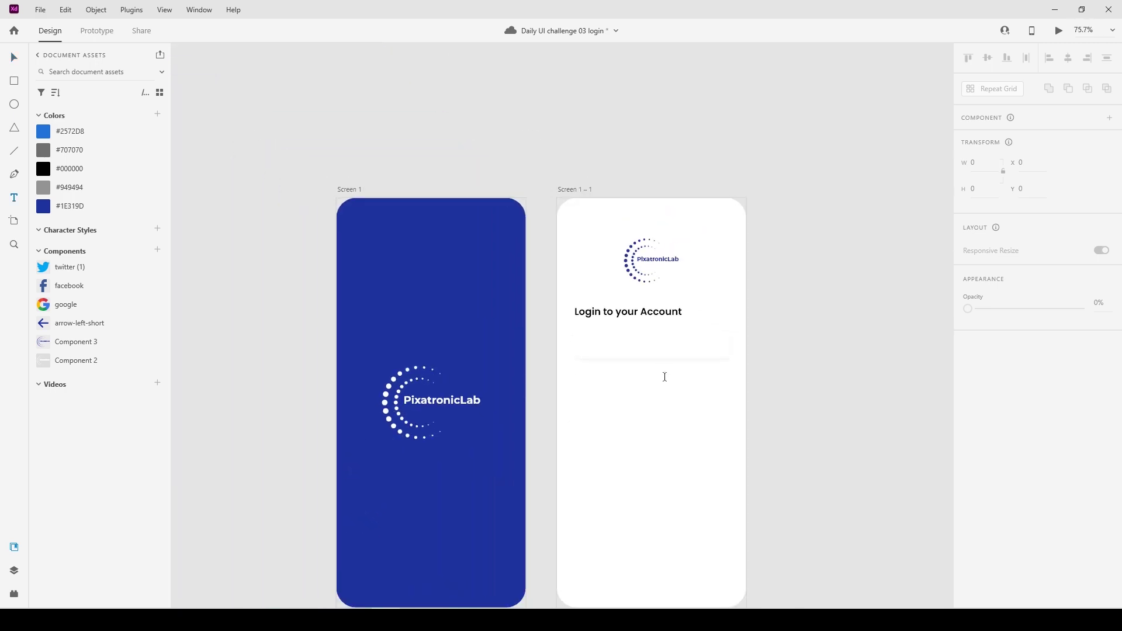
left_click(591, 343)
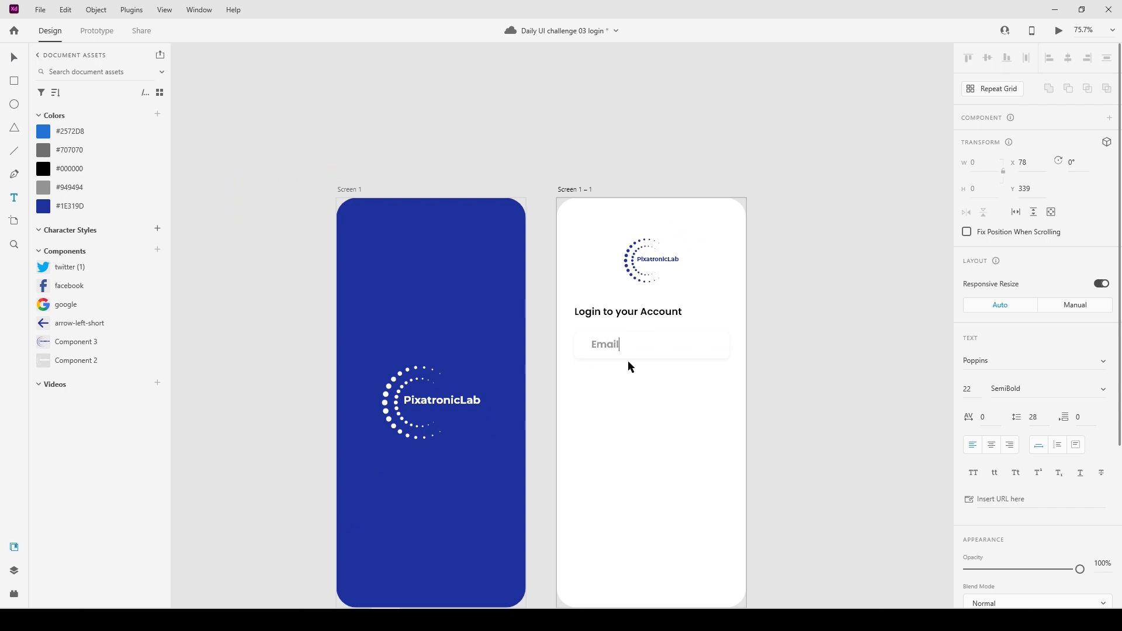
key("Escape")
left_click(19, 55)
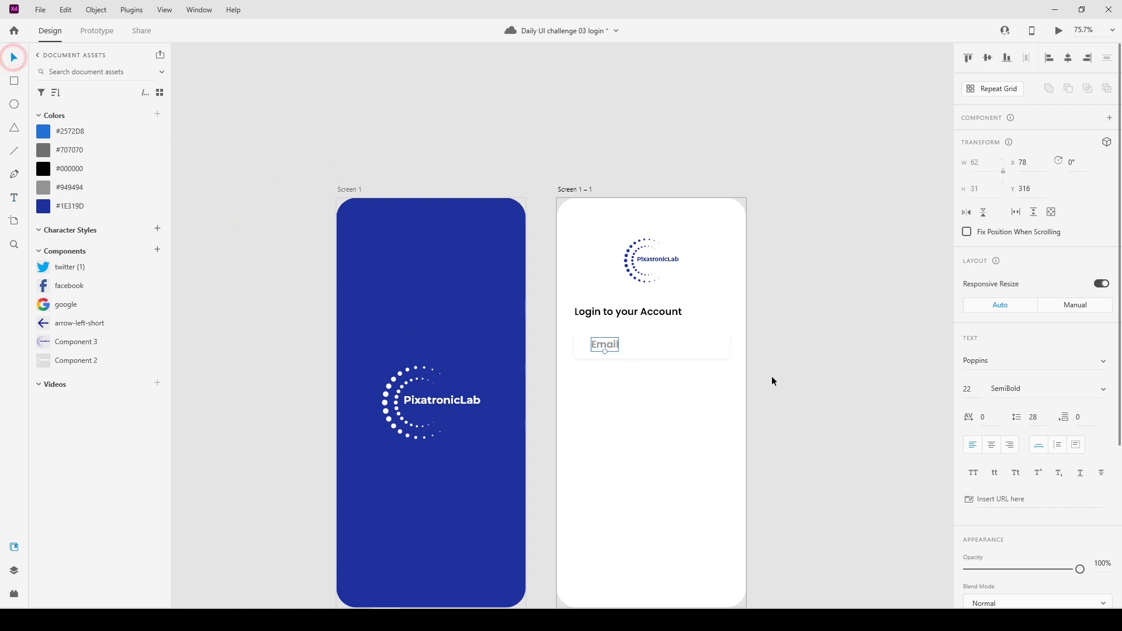
Set the Email placeholder text to size 15 with the Regular weight
left_click(976, 387)
type("15")
left_click(1102, 389)
left_click(1045, 270)
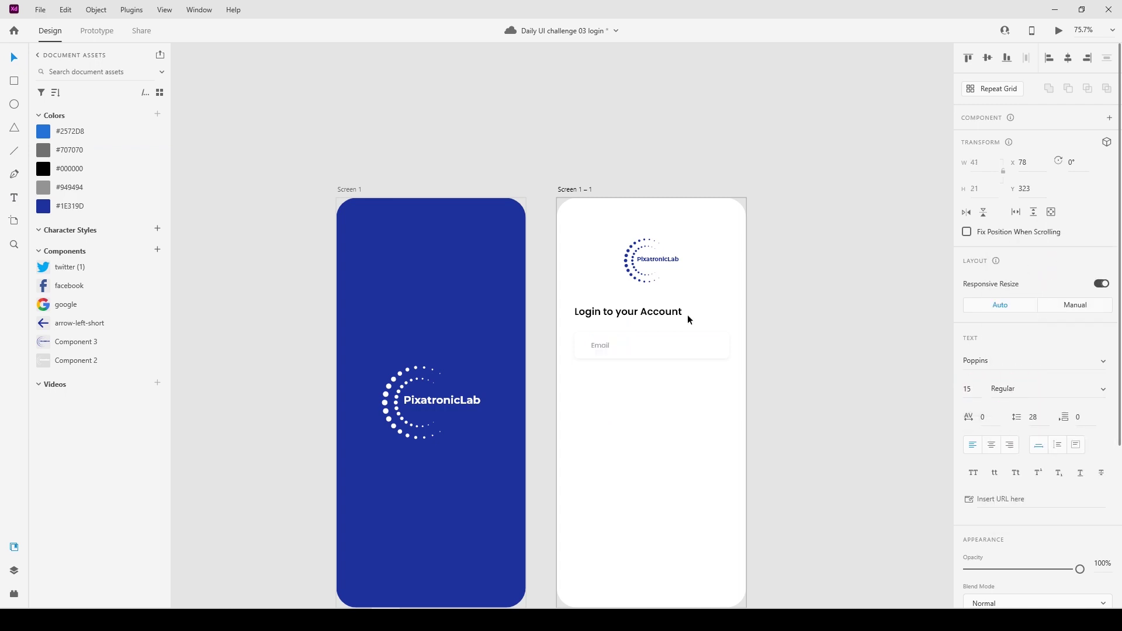
Align the Email text with its field rectangle, centred vertically and flush with the rectangle's left edge at X 40
left_click(18, 55)
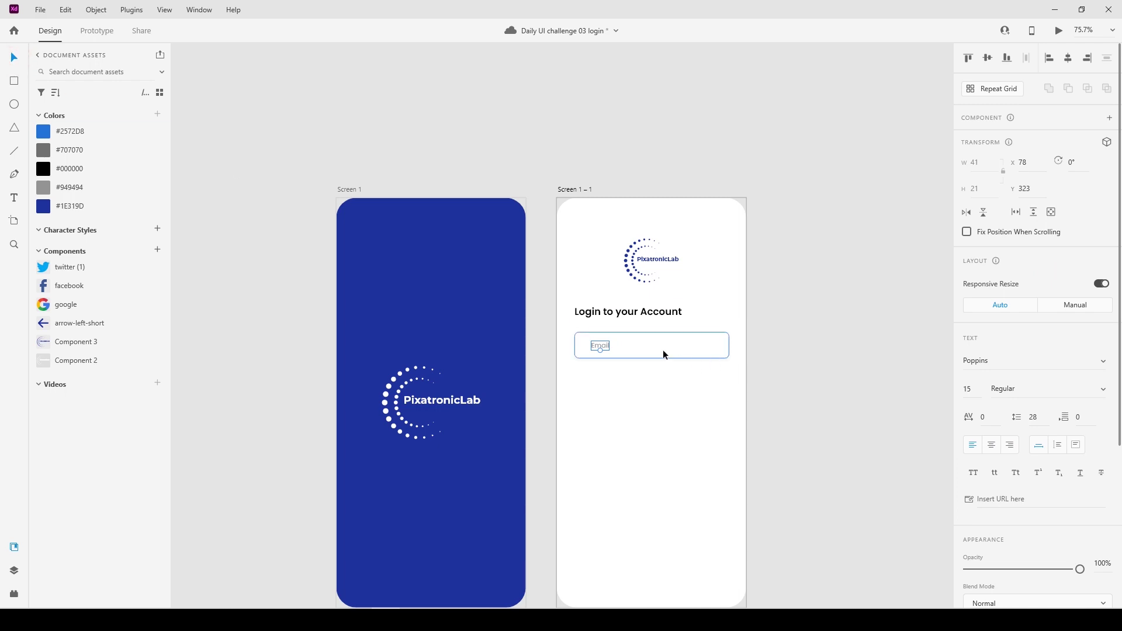
left_click(634, 344, "shift")
left_click(989, 58)
left_click(866, 303)
Shift the Email text right to X 60, 20 inside the field's left edge
left_click(597, 344)
scroll(598, 346, "up", 3)
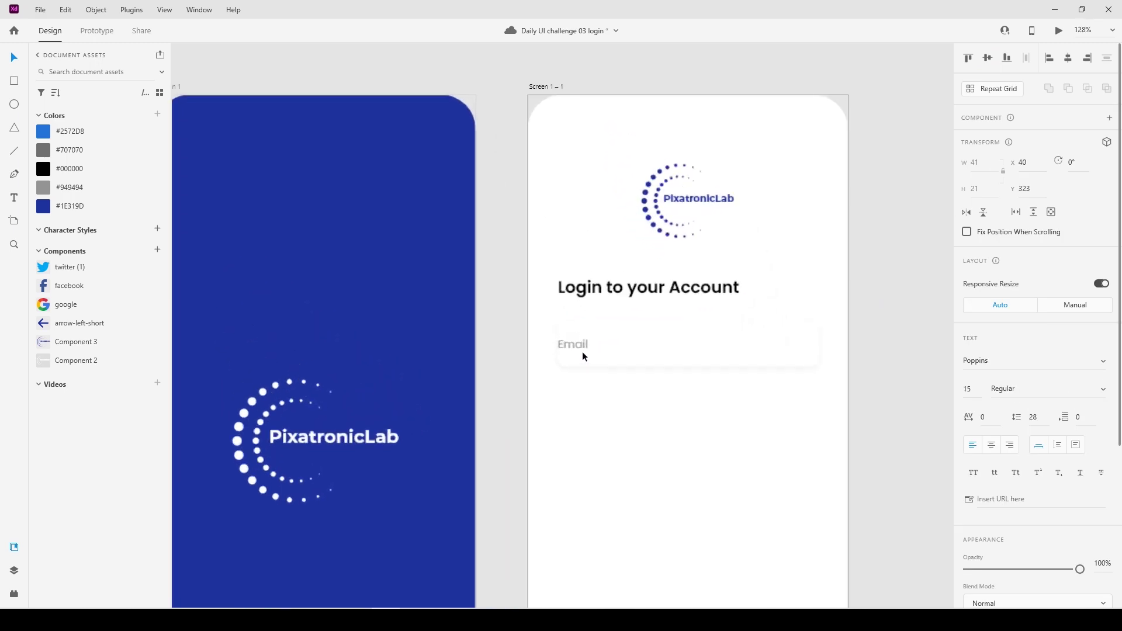
key("shift+Right")
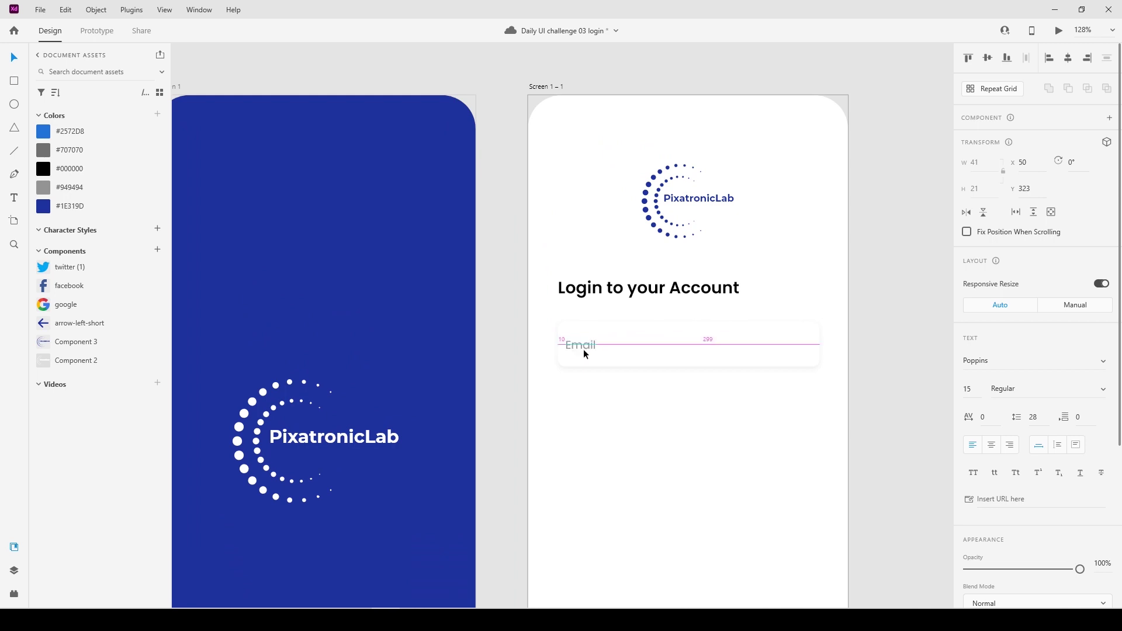
key("shift+Right")
left_click(602, 416)
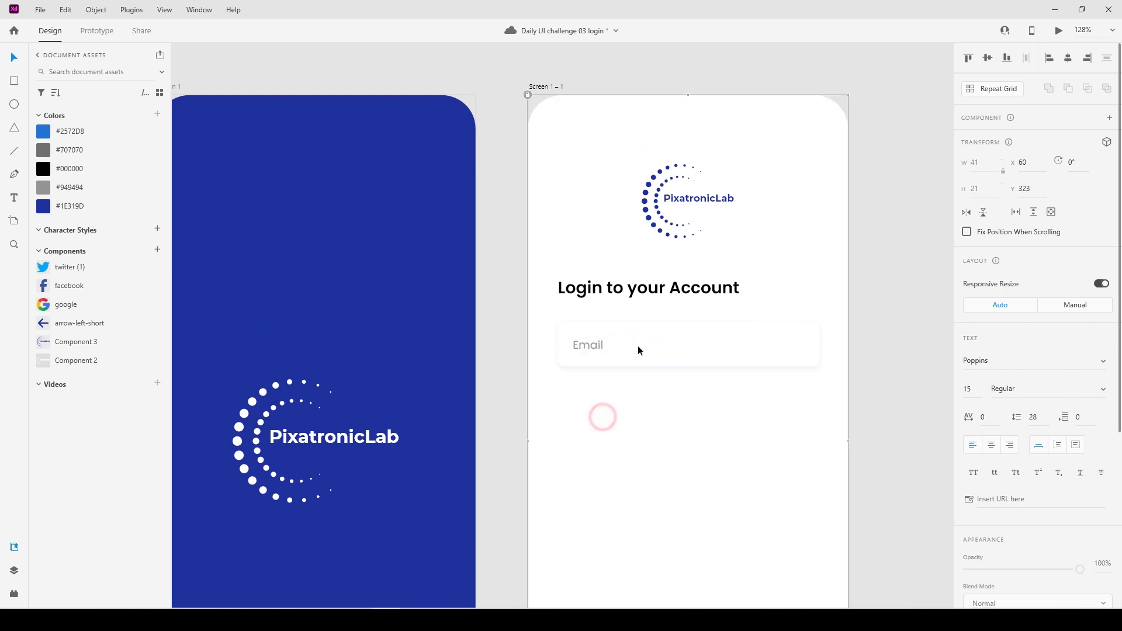
Duplicate the Email field rectangle together with its text below the original at Y 388
left_click(637, 350)
double_click(588, 345)
left_click_drag(657, 343, 657, 402)
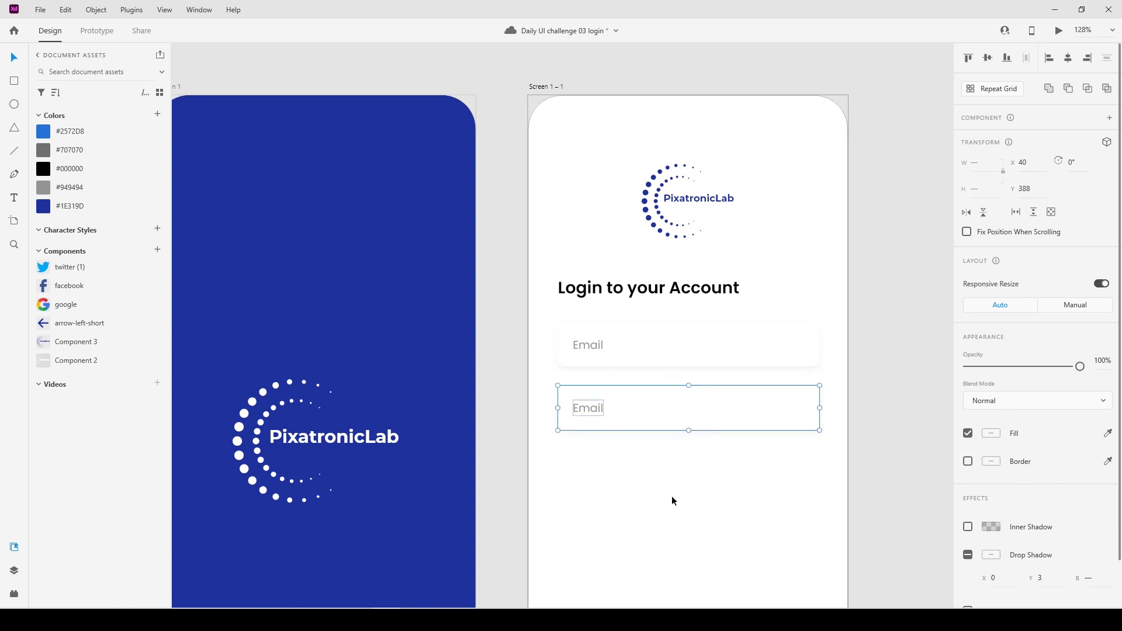
Change the duplicated field's text to "Password" and centre it vertically within its rectangle
scroll(671, 500, "down", 3)
double_click(585, 329)
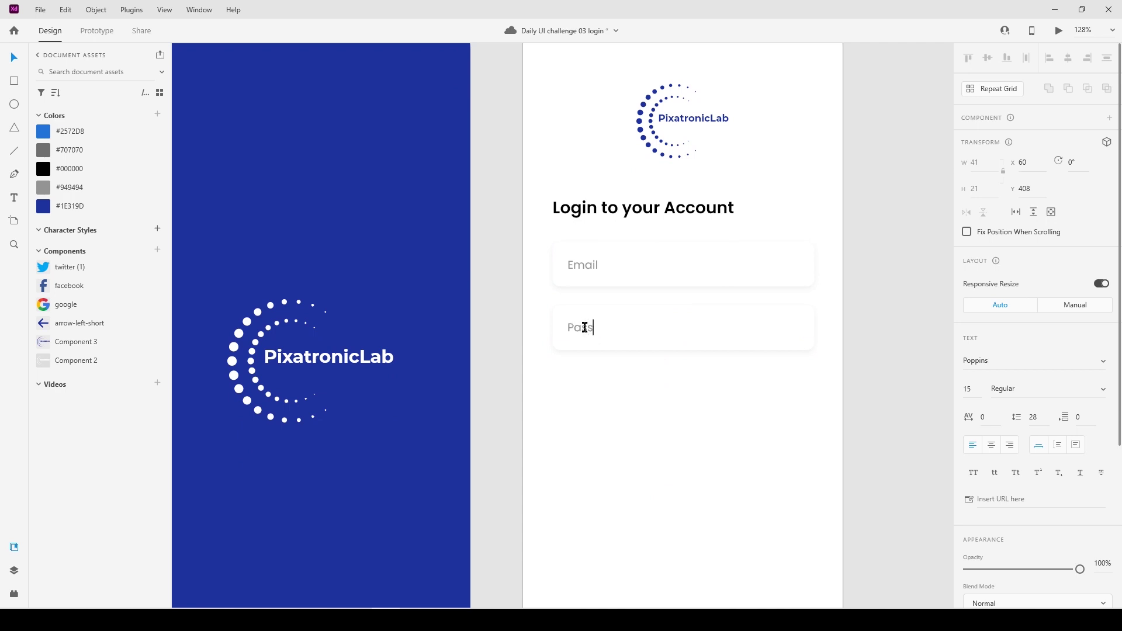
left_click(615, 400)
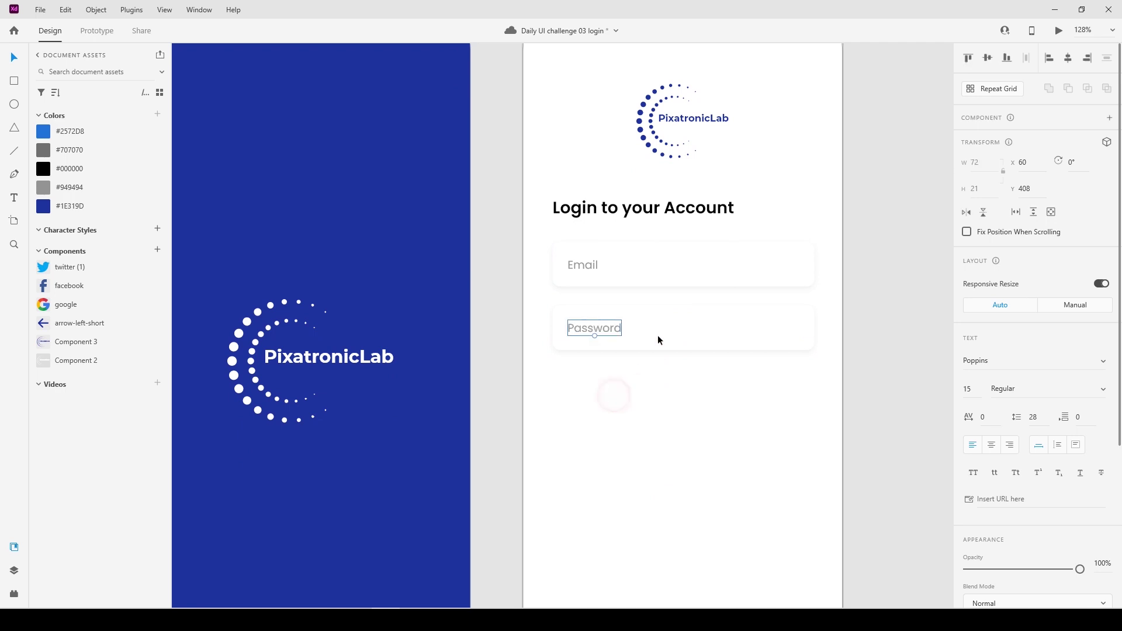
left_click(669, 328)
left_click(986, 58)
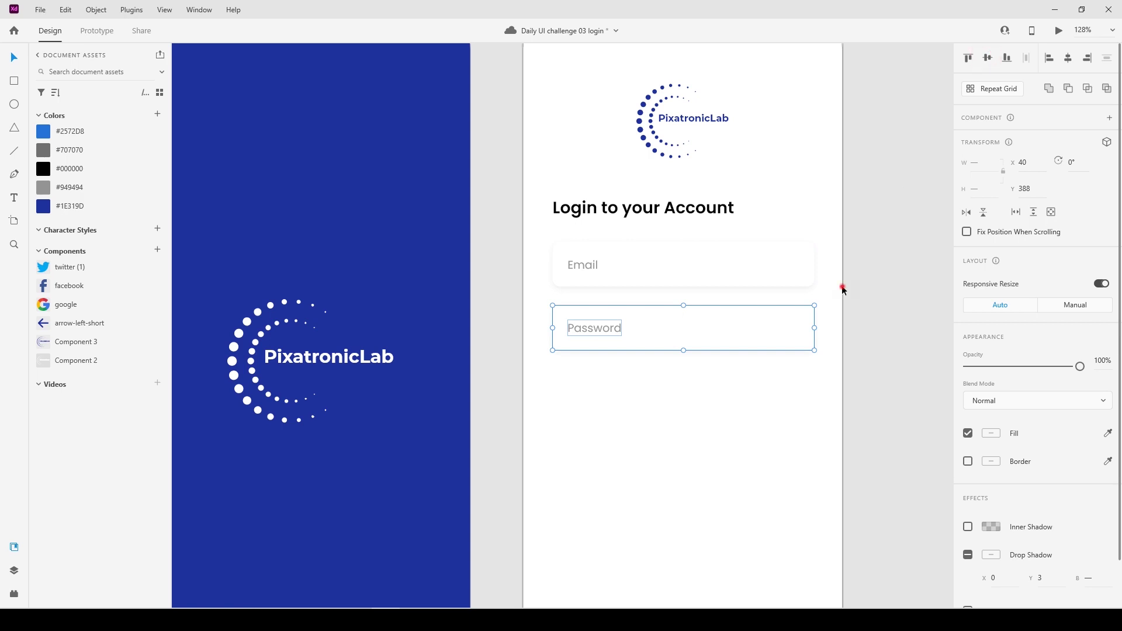
left_click(700, 403)
Duplicate the password field's rectangle below it at Y 488 and fill the copy with #1E319D
scroll(666, 398, "down", 5)
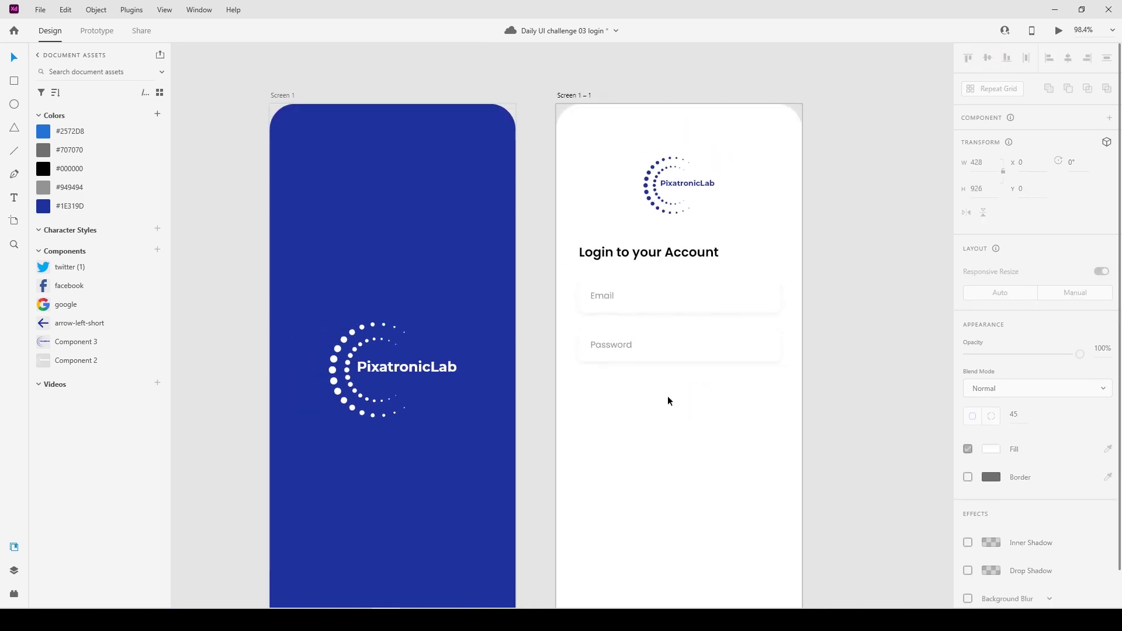
left_click(683, 357)
left_click_drag(688, 358, 685, 401)
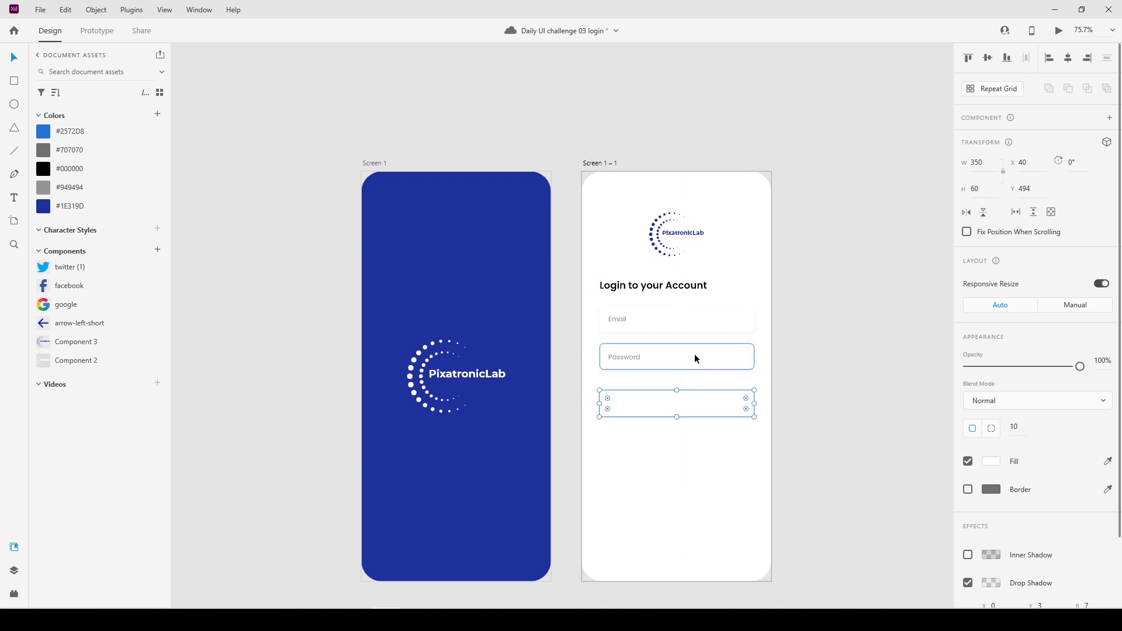
key("Up")
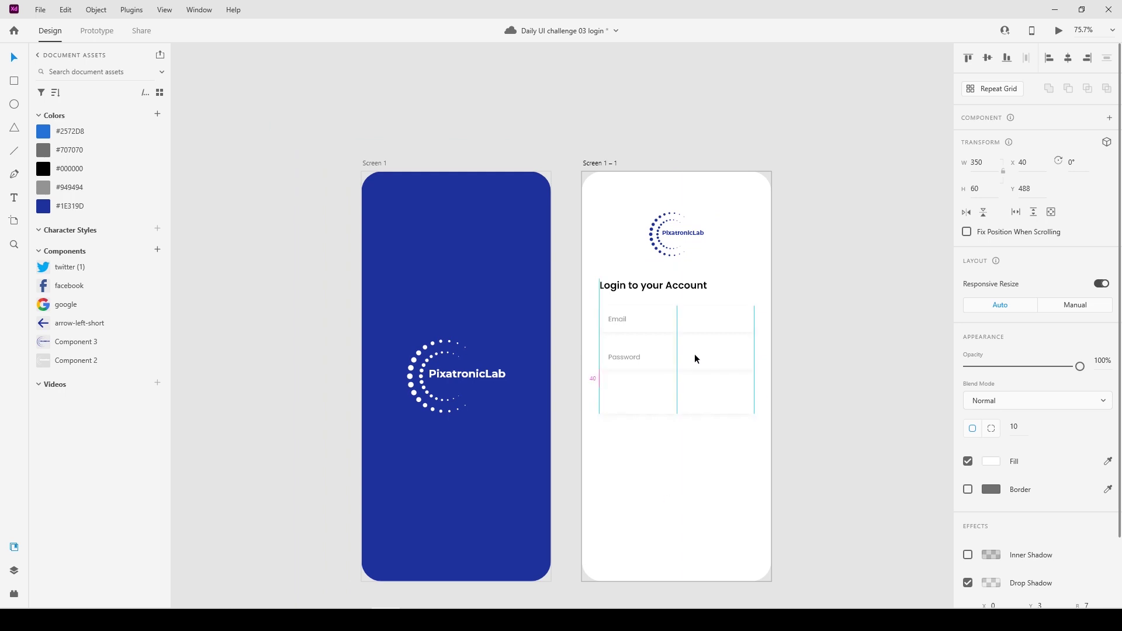
left_click(65, 217)
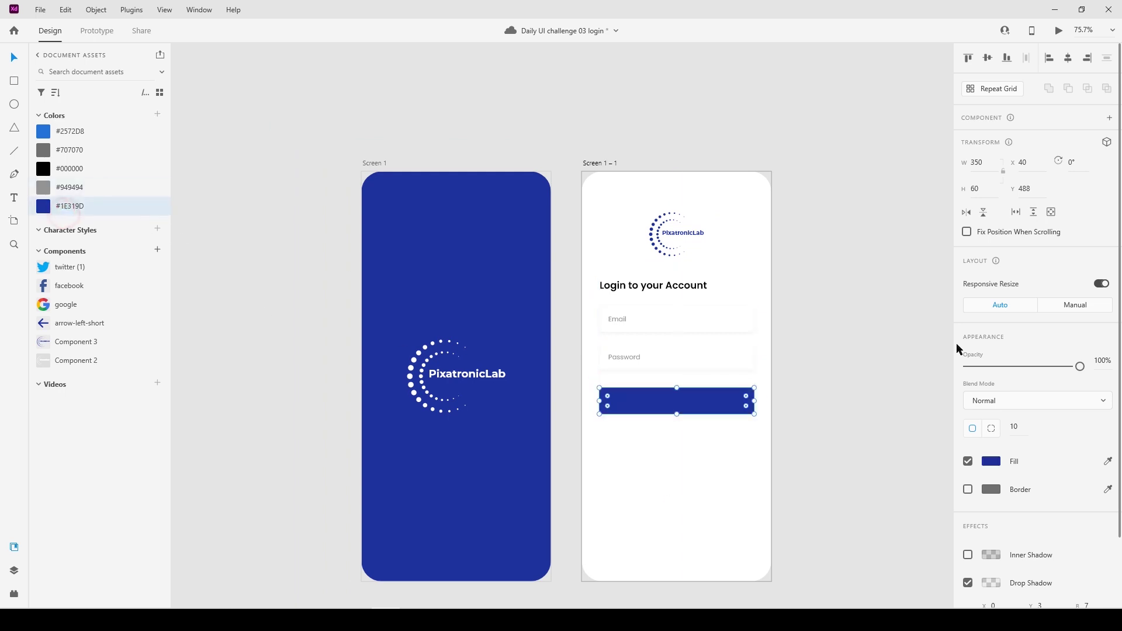
left_click(860, 370)
Duplicate the Password text onto the middle of the blue button and colour the copy white, #FFFFFF
left_click_drag(637, 357, 690, 402)
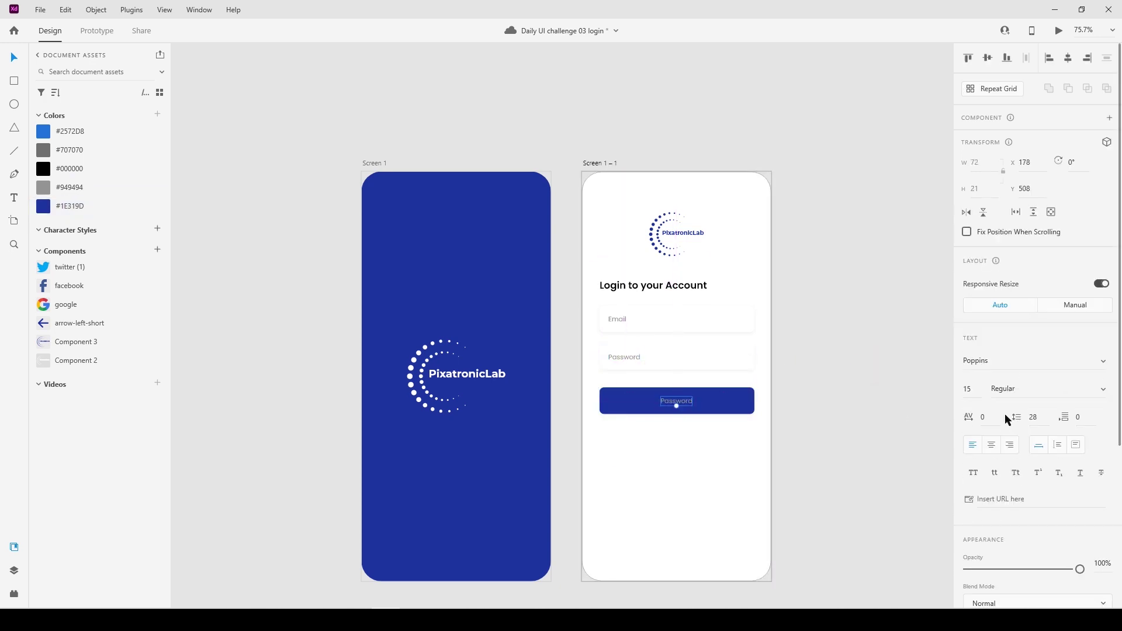
scroll(1007, 419, "down", 4)
left_click(991, 409)
type("fff")
key("Return")
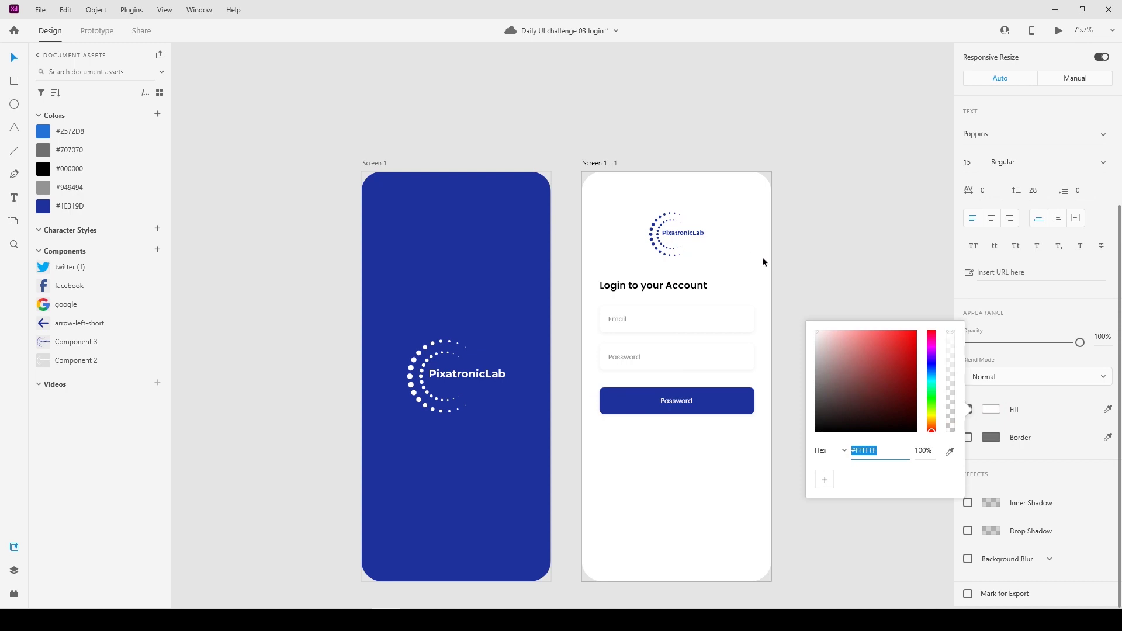
Change the button's text to "Sign in" and set its weight to Medium
double_click(684, 402)
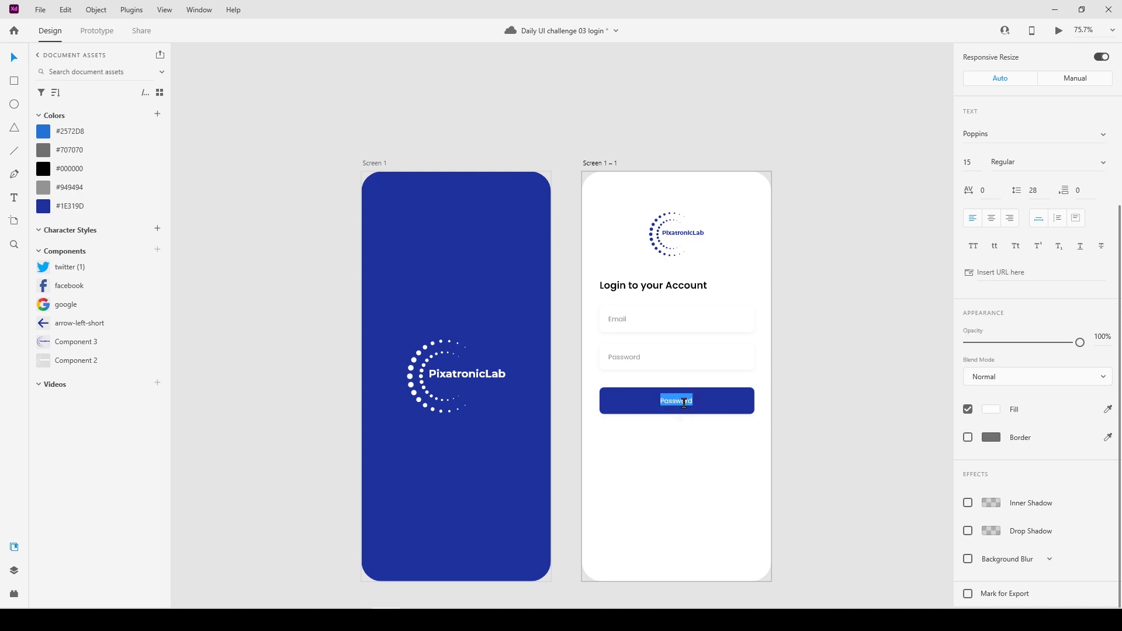
type("Sign in")
left_click(846, 381)
left_click(1103, 165)
left_click(1050, 241)
Centre the "Sign in" text horizontally and vertically within the blue button
left_click(743, 404)
scroll(1041, 77, "up", 2)
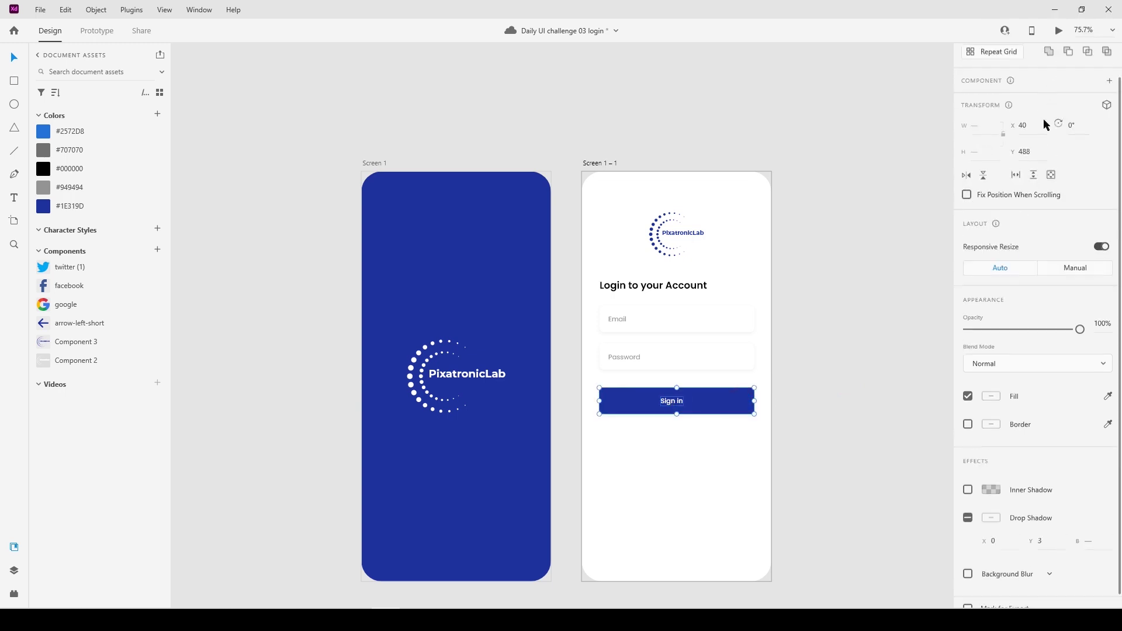
left_click(1068, 58)
left_click(991, 62)
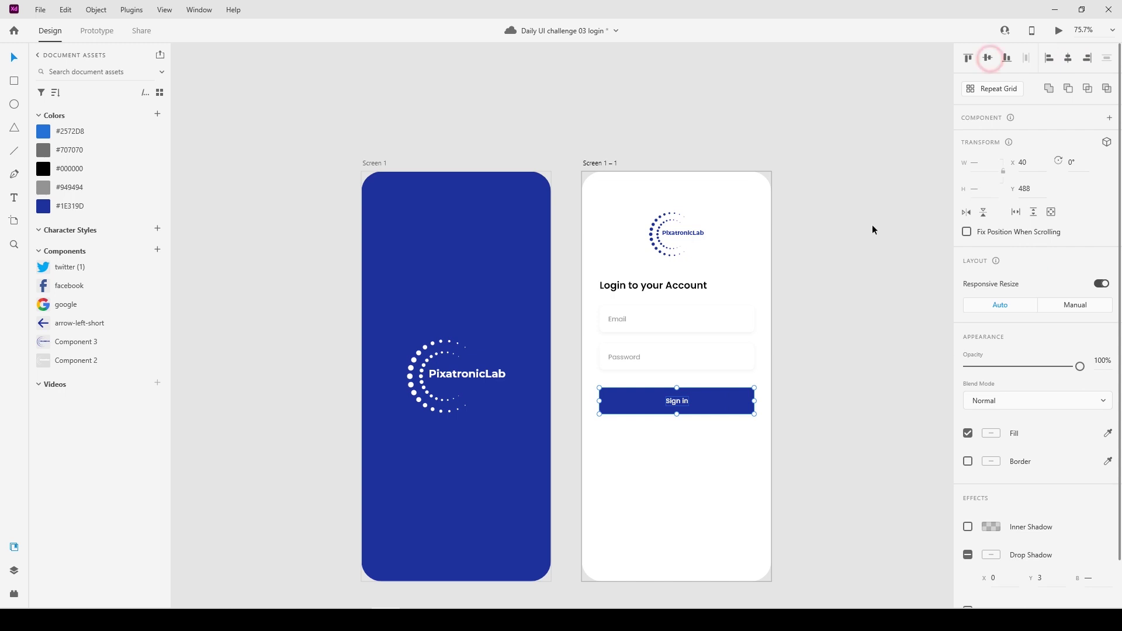
left_click(857, 261)
Set the blue button's drop shadow to the colour #1E319D with 30% opacity
scroll(808, 376, "down", 2)
left_click(678, 365)
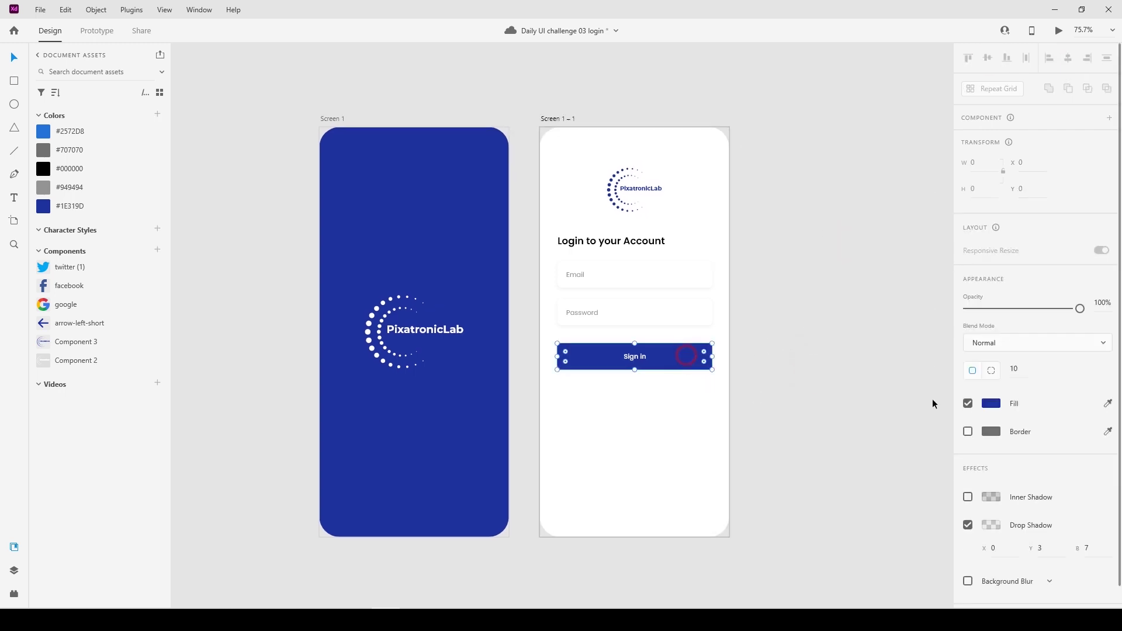
scroll(933, 401, "down", 2)
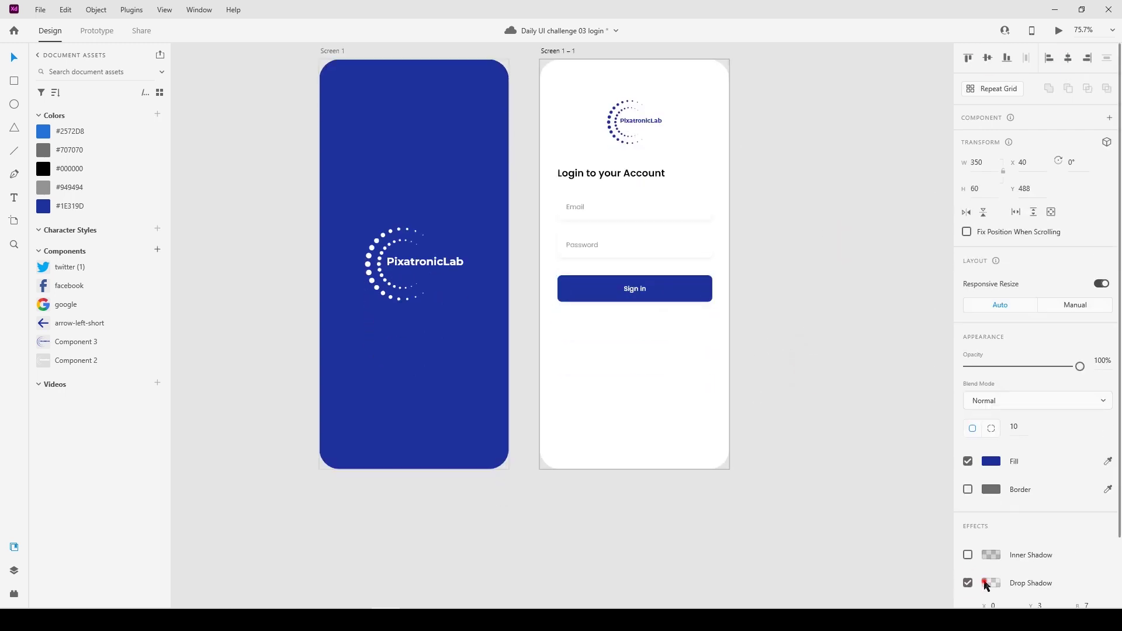
left_click(991, 582)
left_click(952, 562)
left_click(674, 299)
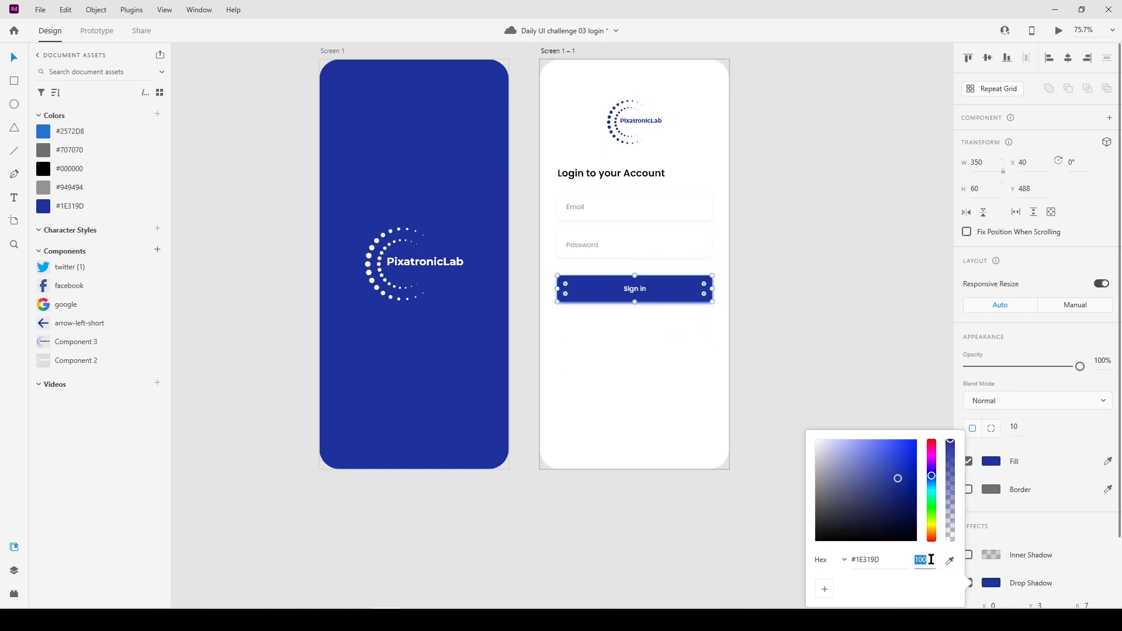
type("30")
key("Return")
left_click(773, 321)
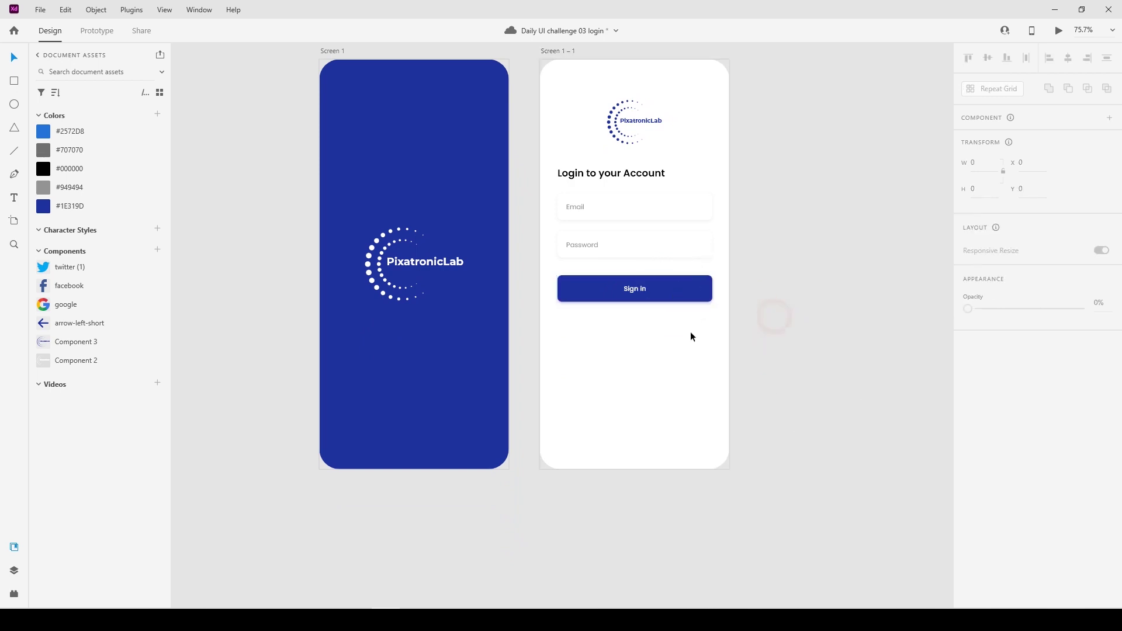
left_click(672, 292)
left_click(756, 273)
Add the text "- or sign in with -" below the button at Y 666 and colour it #000000
left_click(15, 197)
left_click(619, 358)
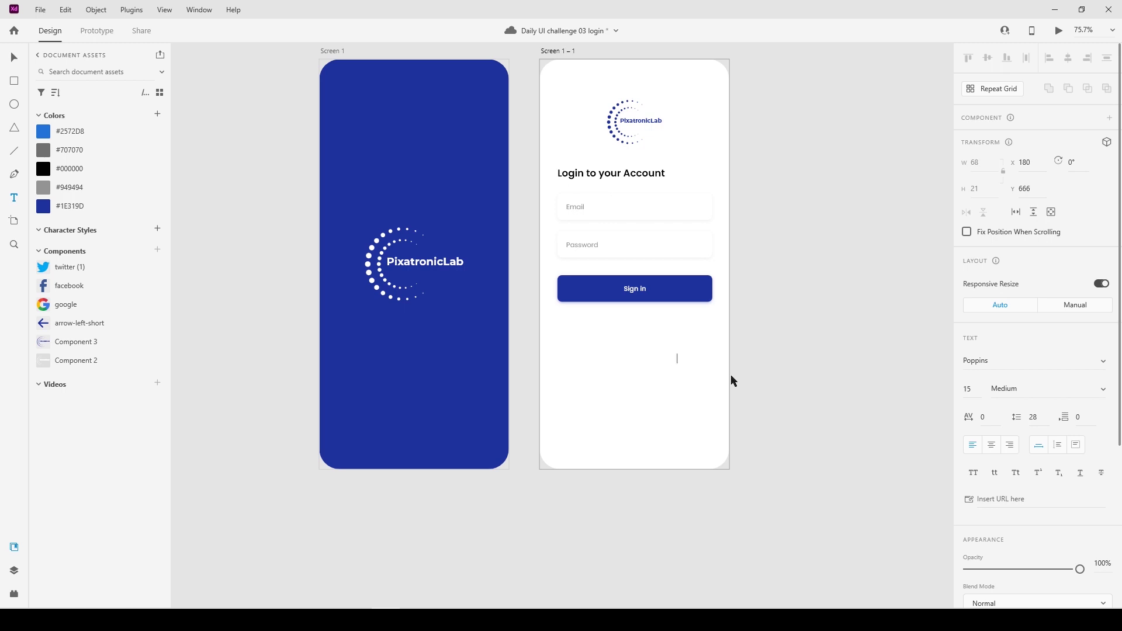
key("ctrl+a")
left_click(69, 169)
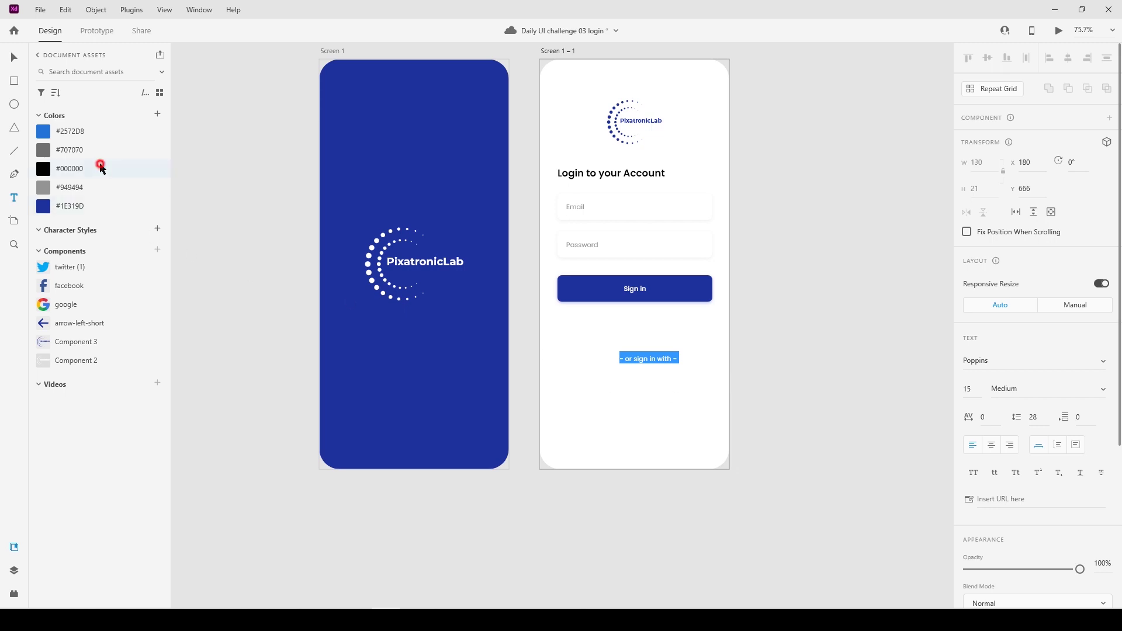
left_click(895, 380)
Move the "- or sign in with -" text to X 149 so it is centred horizontally on the login screen
left_click(14, 57)
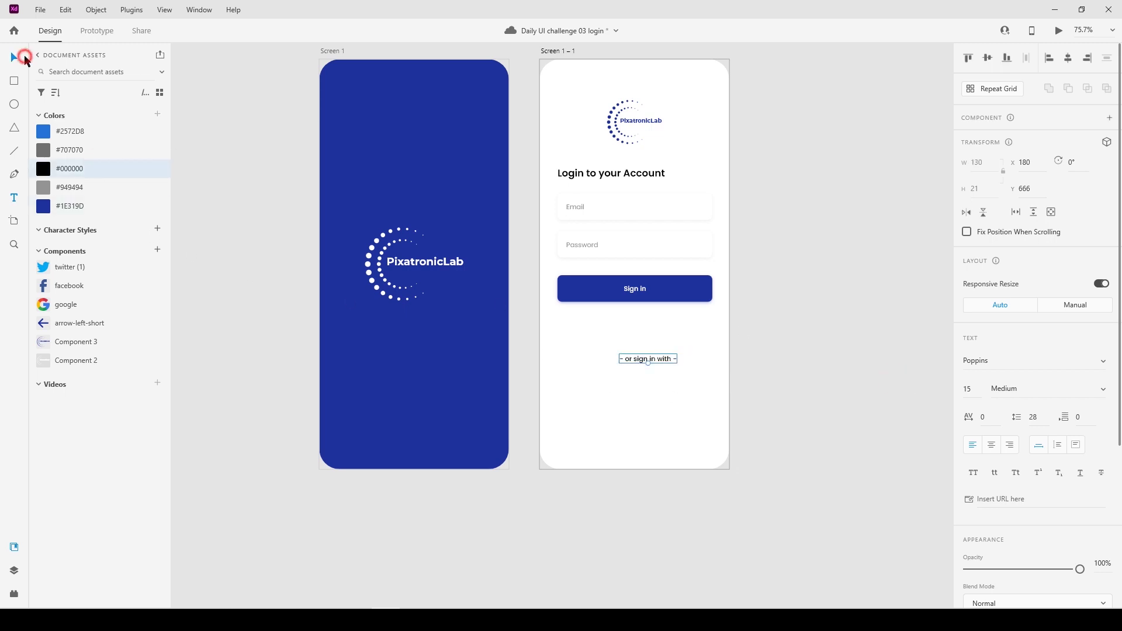
left_click(667, 359)
left_click_drag(667, 358, 654, 358)
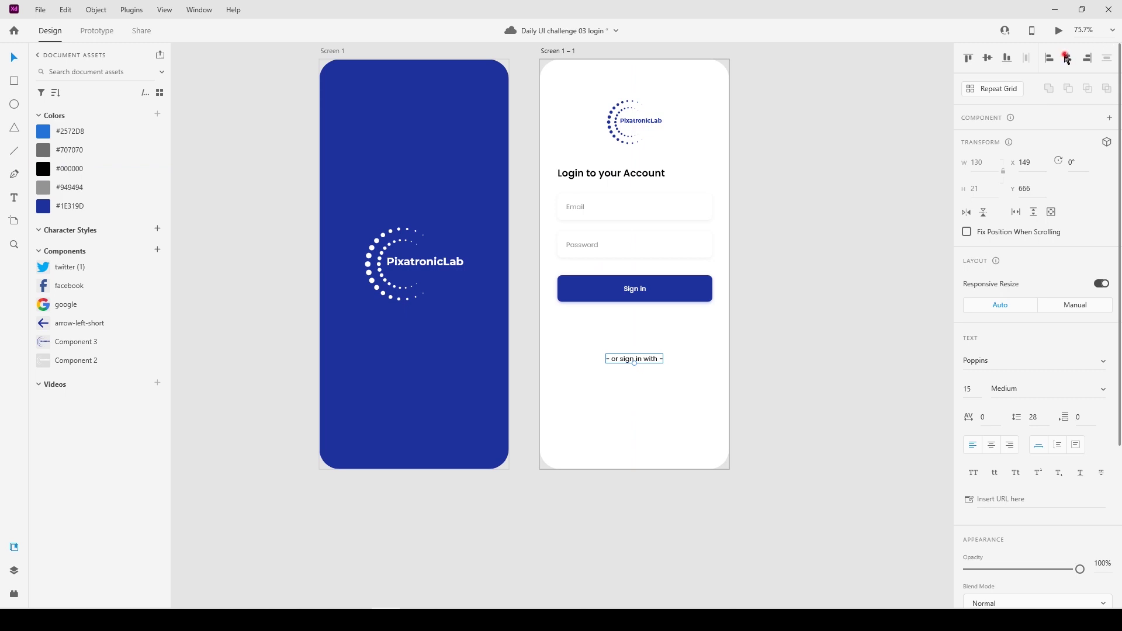
Set the "- or sign in with -" text to Regular weight and move it up to Y 628
left_click(1102, 390)
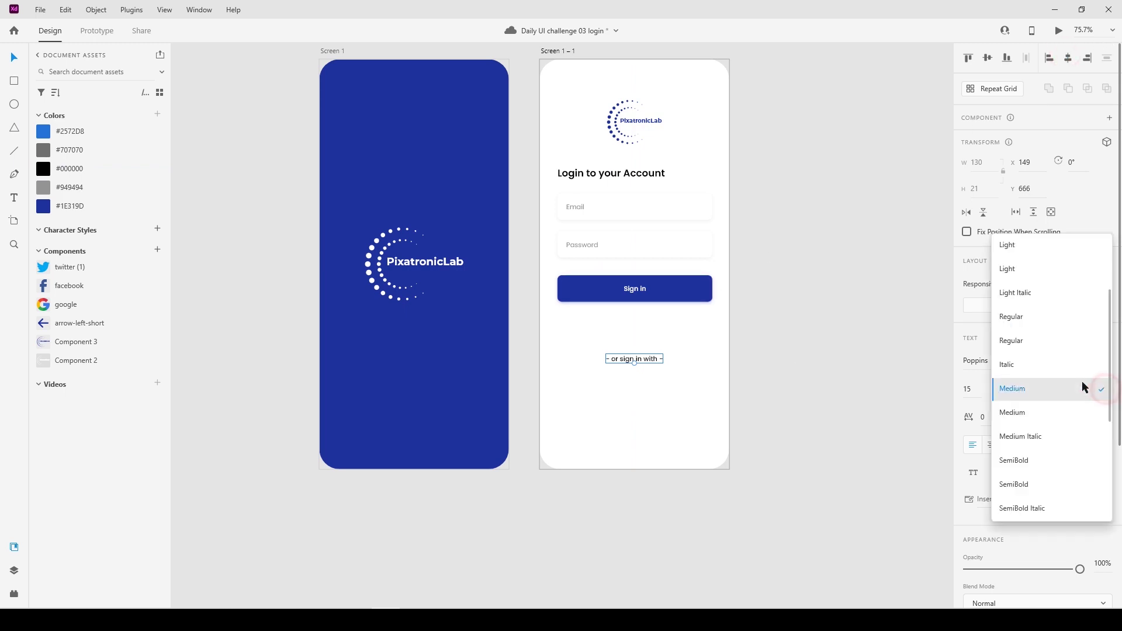
left_click(1062, 337)
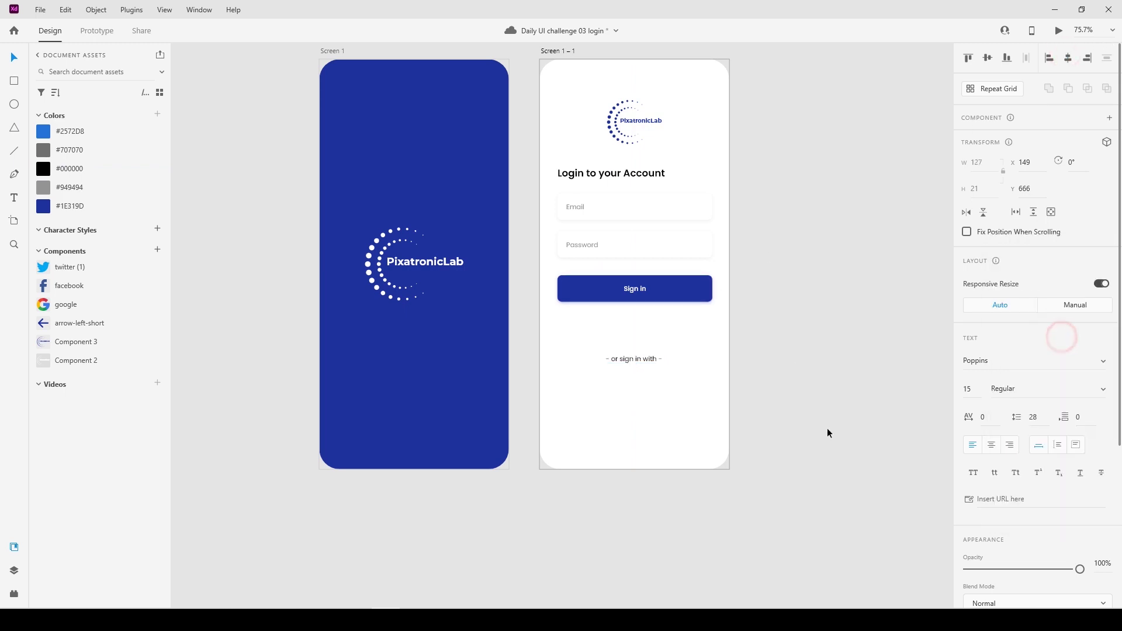
left_click_drag(634, 350, 631, 338)
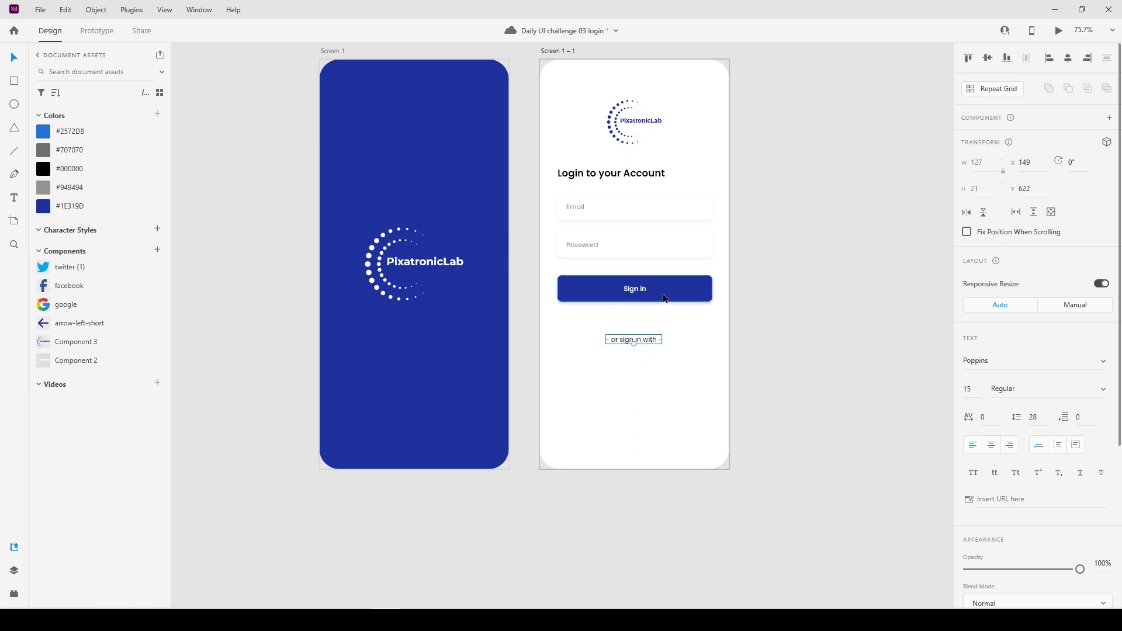
key("Down")
key("Down")
key("Down")
key("Down")
key("Down")
key("Down")
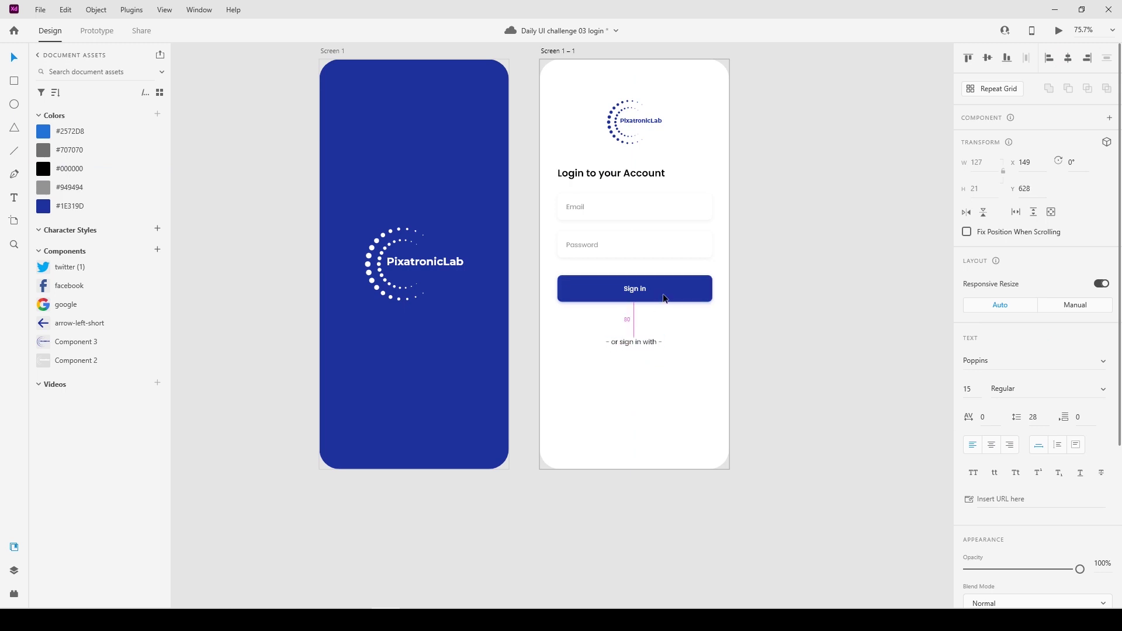
left_click(734, 315)
Draw a rectangle below the "- or sign in with -" text at X 40, Y 701 and size it to 110 by 64
key("r")
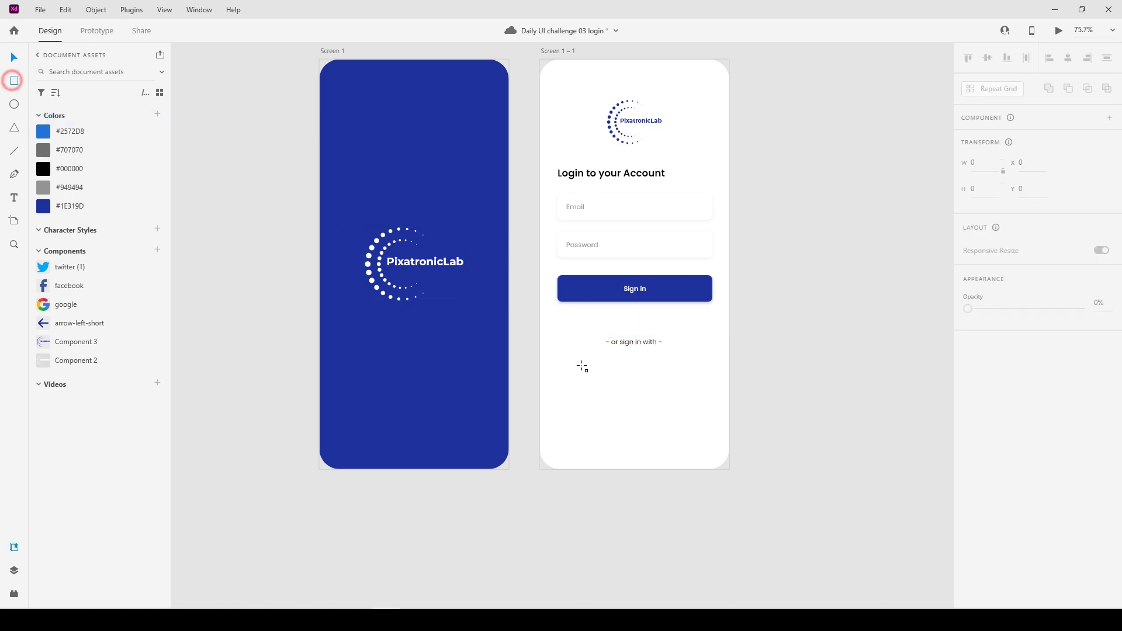
left_click_drag(557, 370, 624, 399)
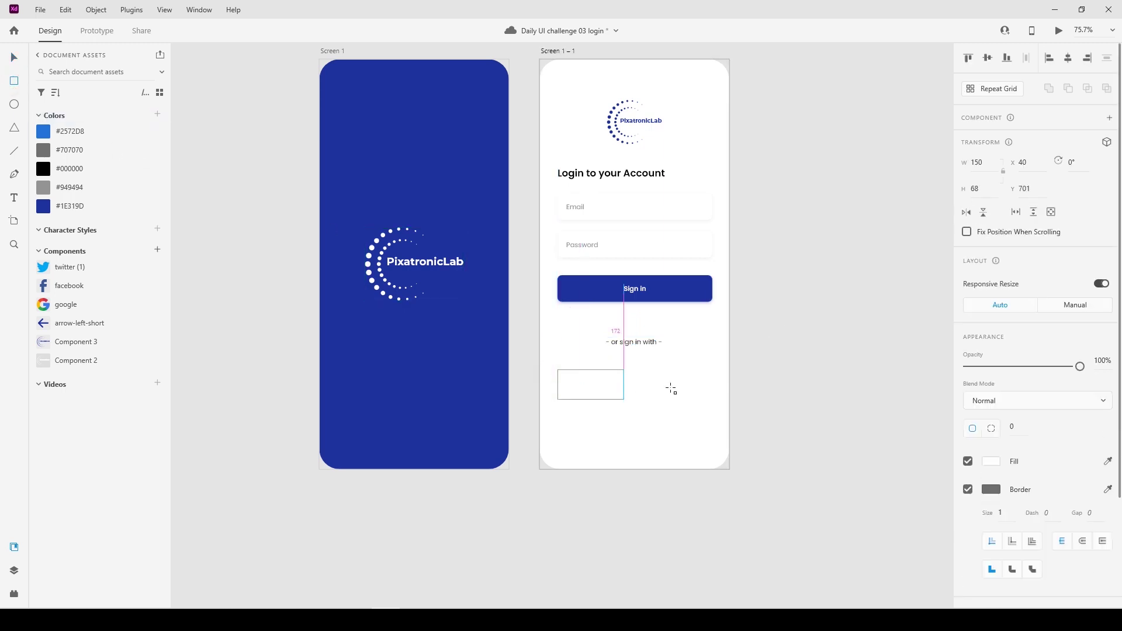
left_click(994, 165)
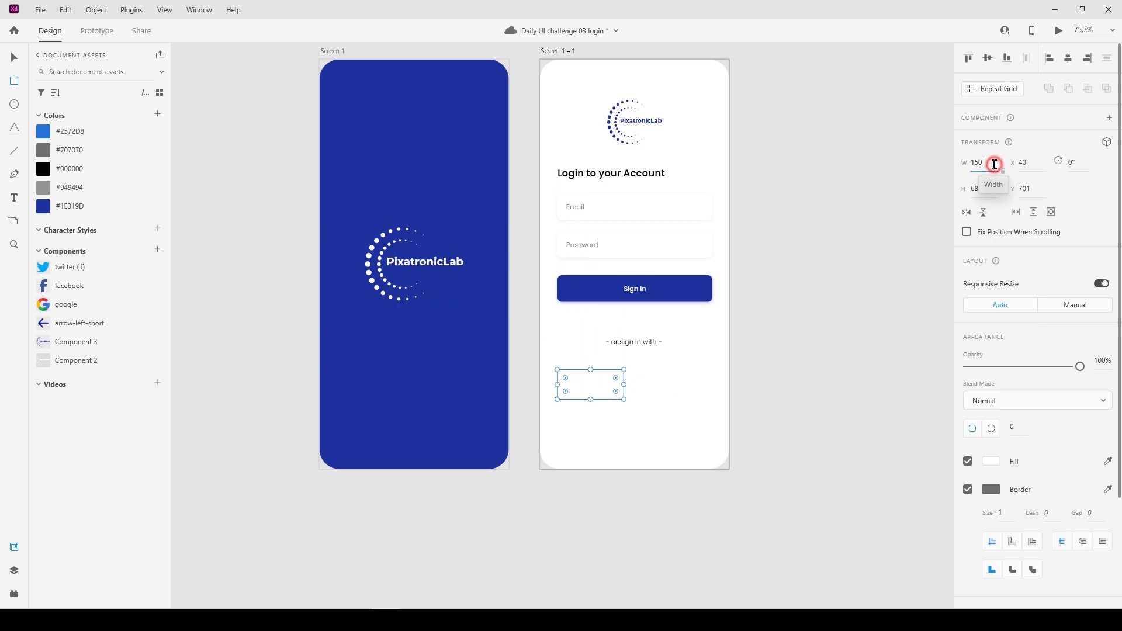
type("11")
key("Tab")
type("6")
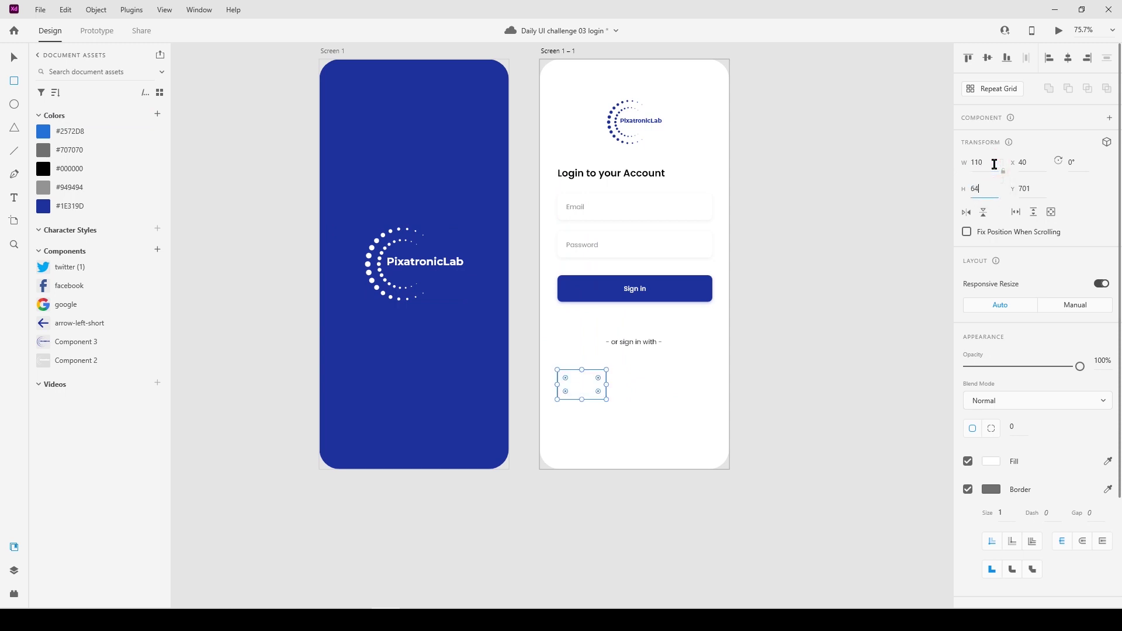
key("Return")
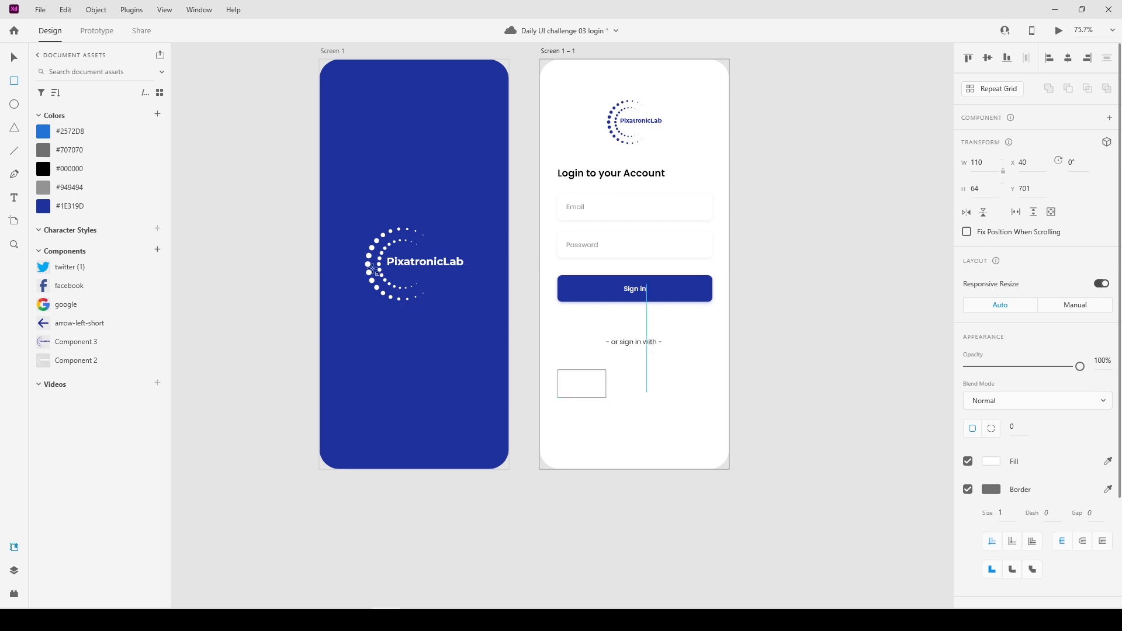
left_click(14, 57)
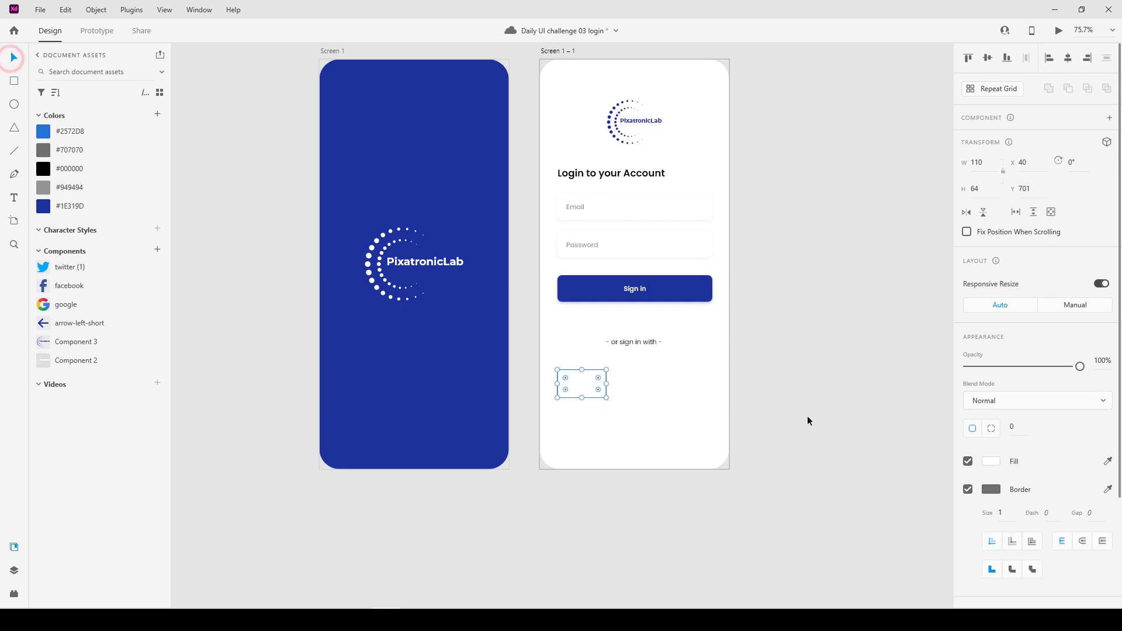
Set the new rectangle's corner radius to 10 and remove its border
left_click(1017, 429)
type("1")
left_click(968, 489)
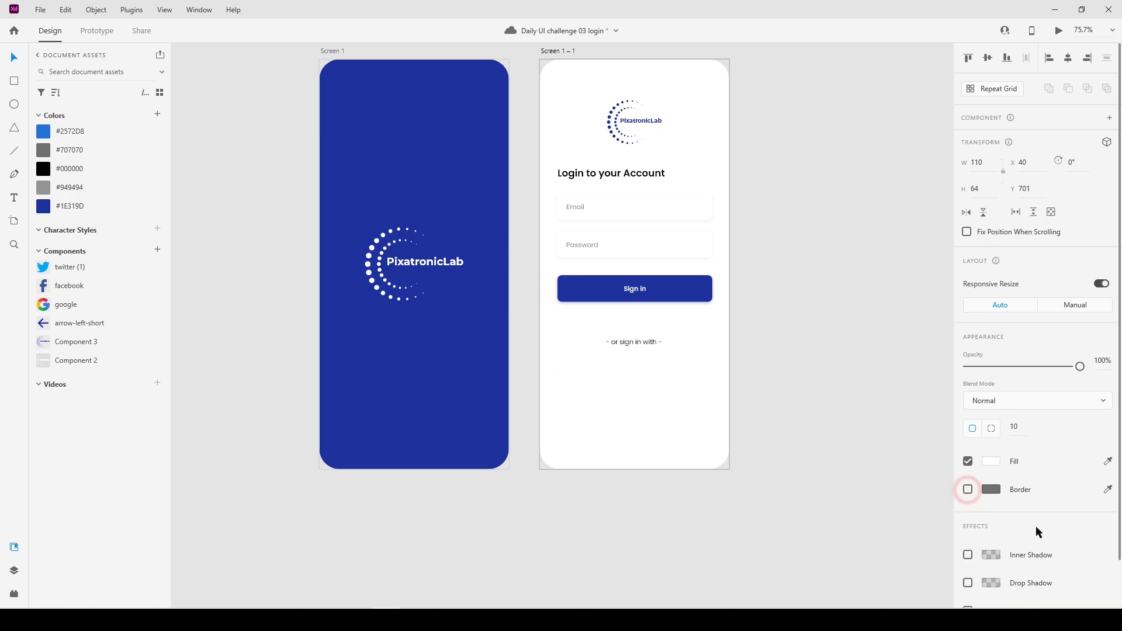
Add a drop shadow to the rounded rectangle with 10% opacity for its black colour
scroll(1016, 534, "down", 1)
left_click(968, 531)
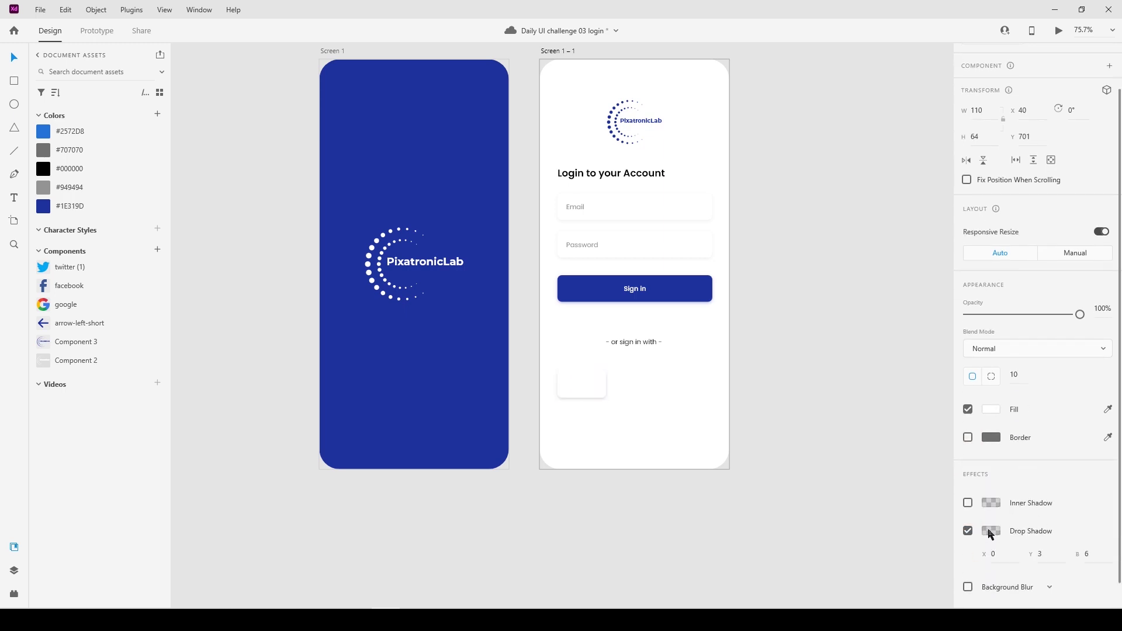
left_click(991, 532)
left_click(926, 560)
type("1")
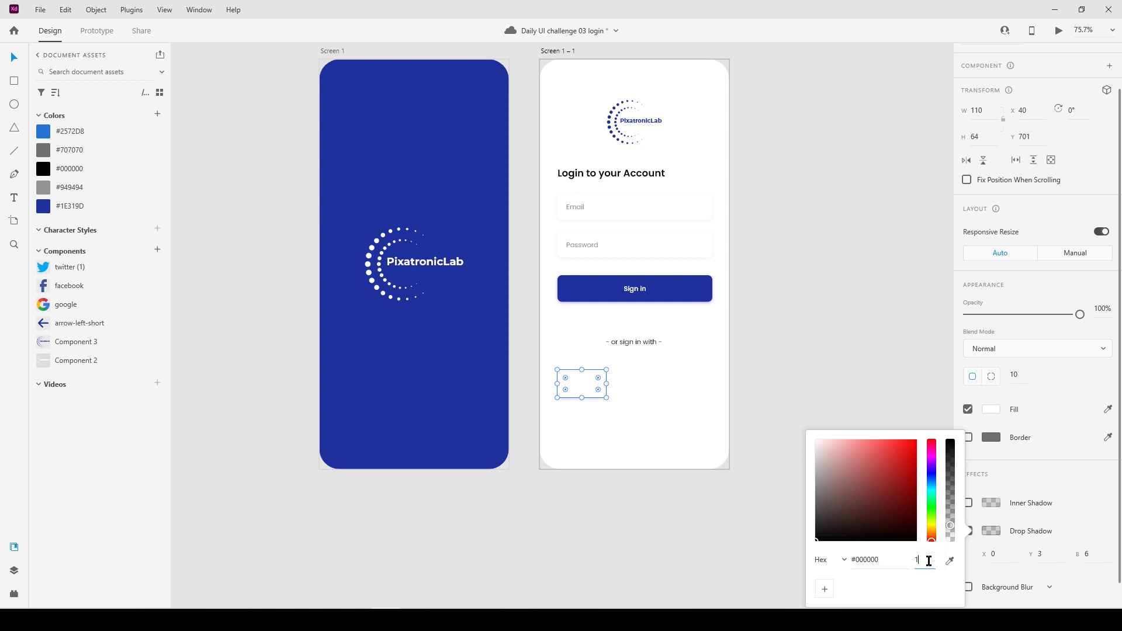
type("0")
key("Return")
left_click(735, 497)
Move the white rounded card up to Y 679, closer to the "- or sign in with -" text
left_click(585, 386)
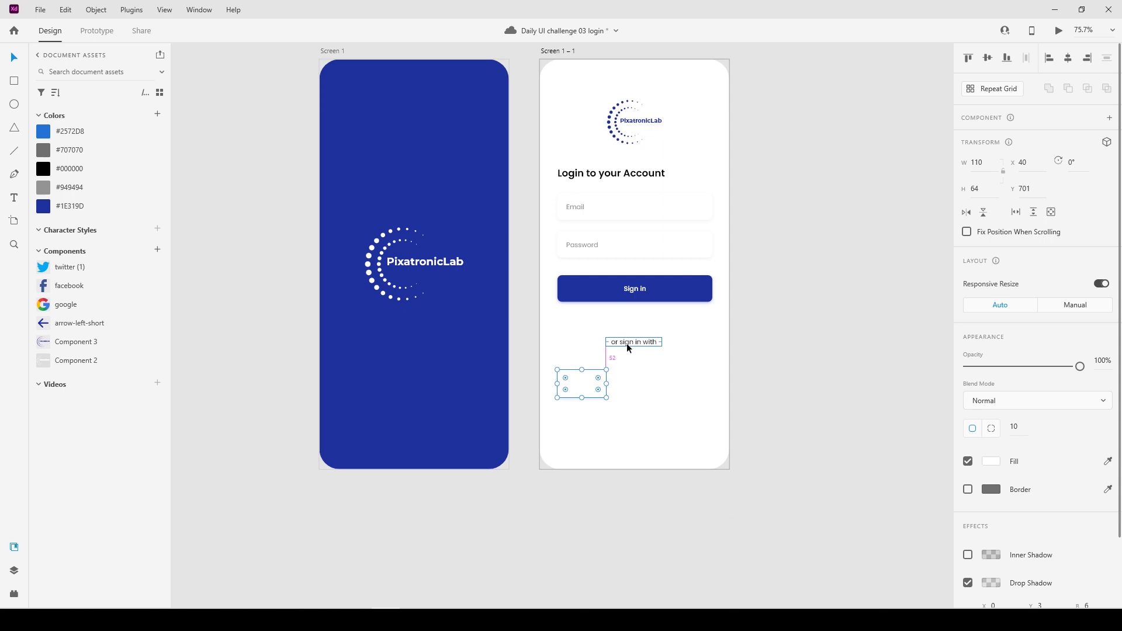
key("shift+Up")
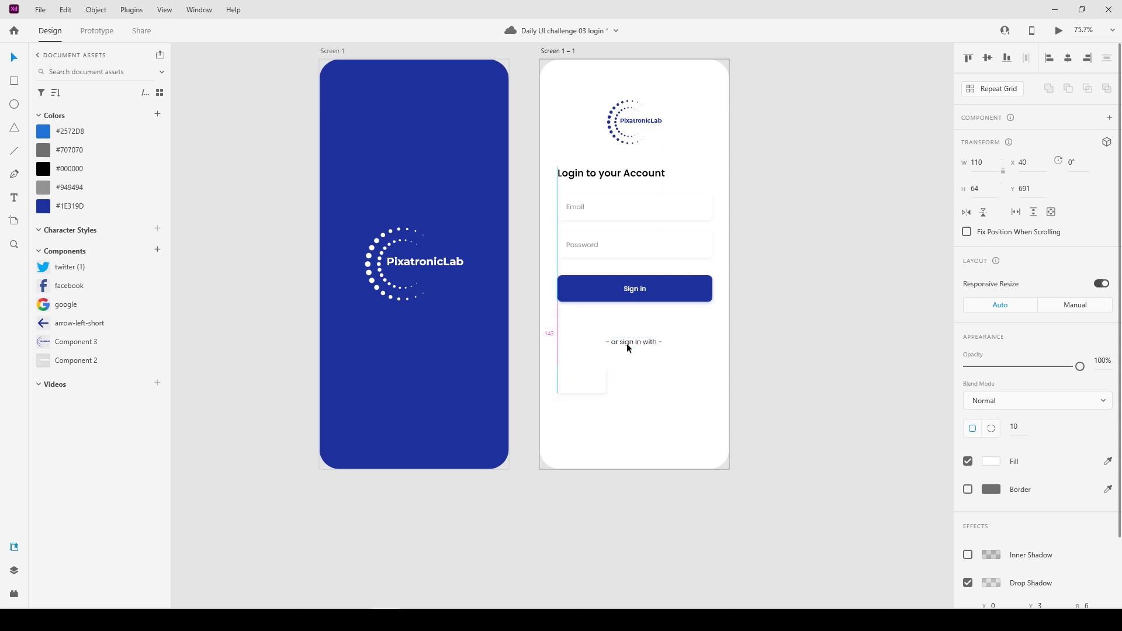
key("Up")
key("Up")
key("shift+Up")
left_click(765, 360)
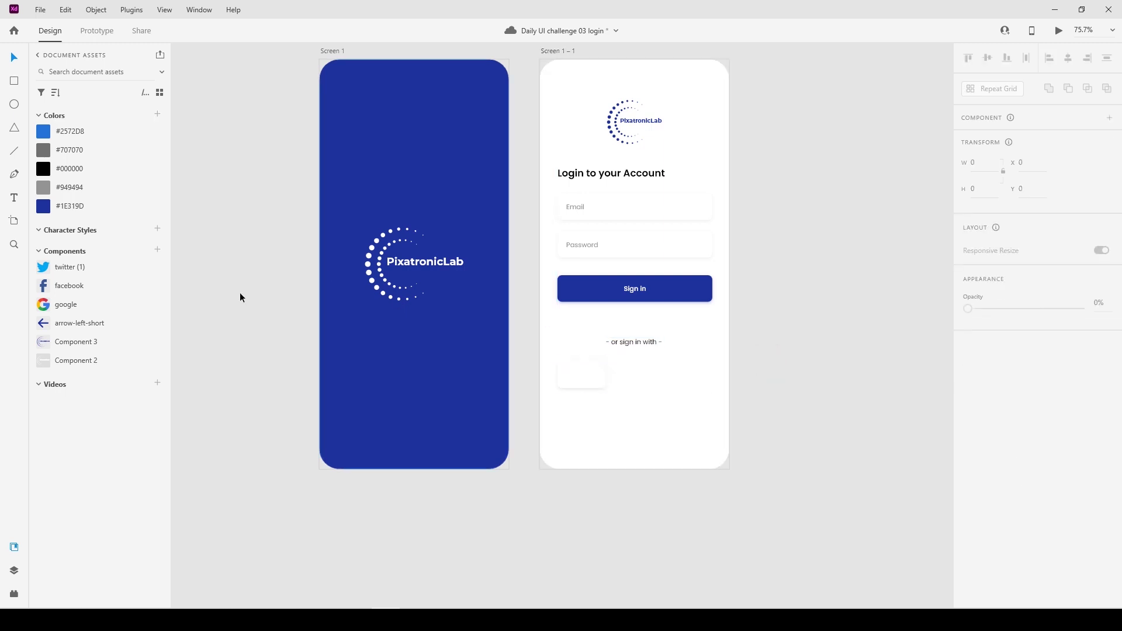
Place the google, facebook and twitter icon components on the canvas and centre the Google icon inside the white card
left_click_drag(85, 309, 252, 355)
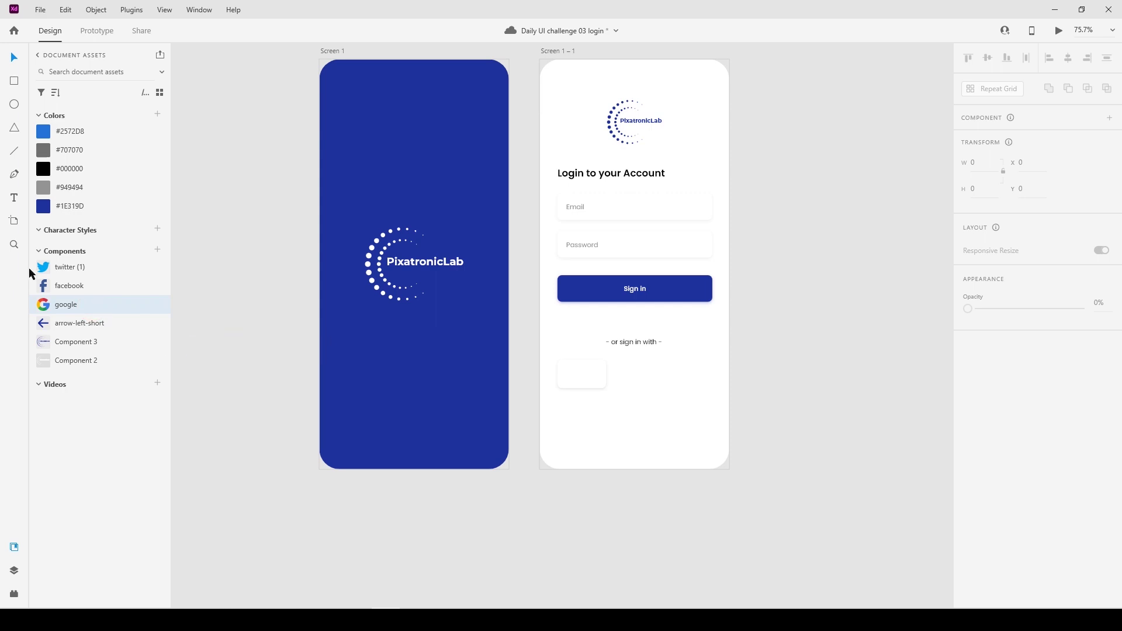
left_click_drag(67, 285, 265, 443)
left_click_drag(258, 357, 586, 376)
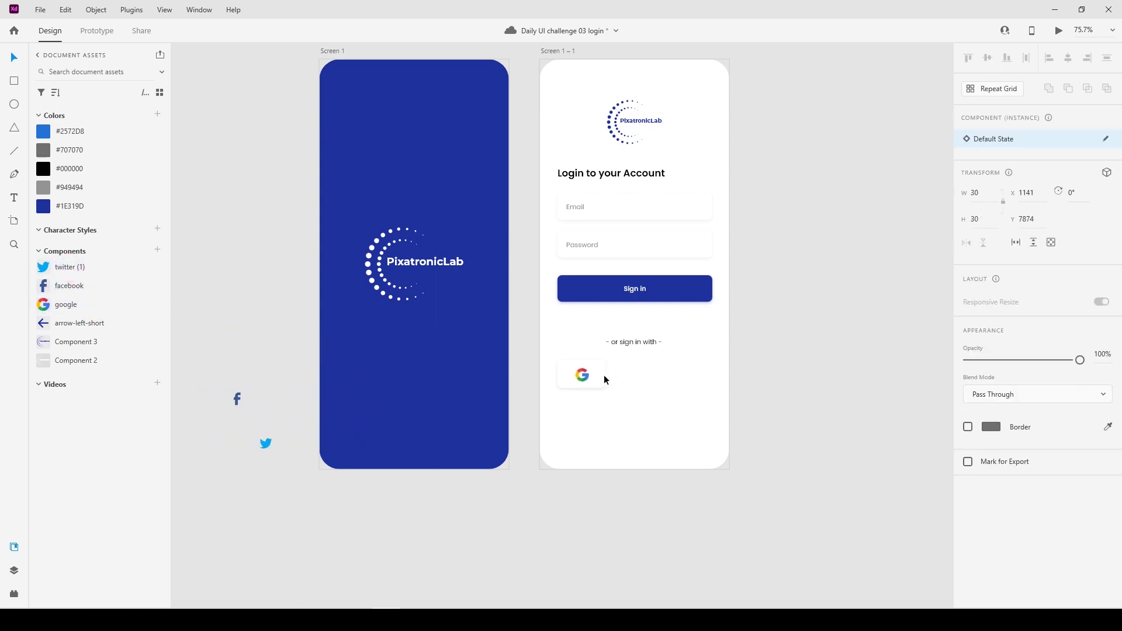
left_click(604, 374, "shift")
left_click(1068, 57)
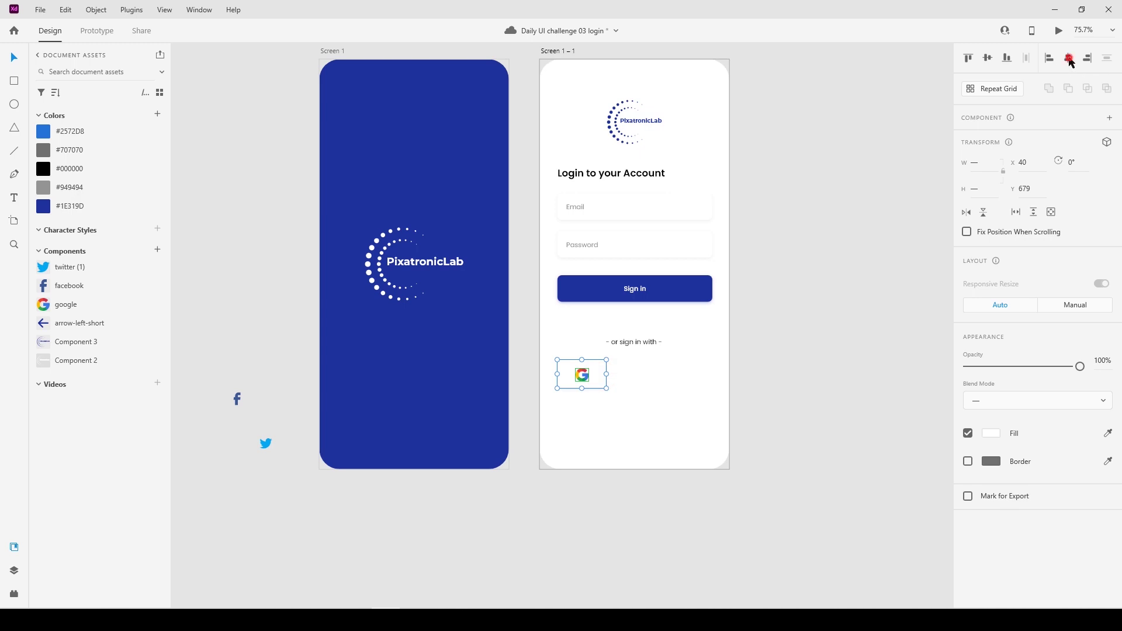
left_click(987, 58)
left_click(880, 272)
Duplicate the white card twice to form a row of three, with the last card at X 280
left_click(604, 382)
left_click_drag(605, 381, 706, 376)
key("ctrl+d")
key("Left")
key("Left")
key("Left")
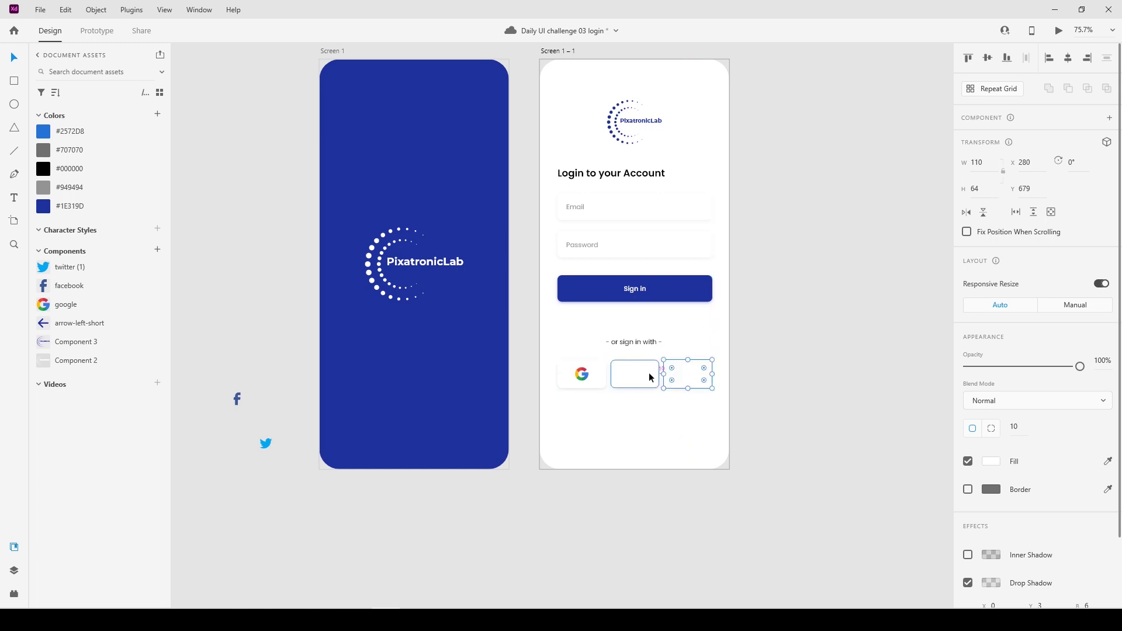
left_click(268, 481)
Move the Facebook icon into the middle card and centre it horizontally and vertically
left_click_drag(245, 399, 665, 371)
left_click(653, 384, "shift")
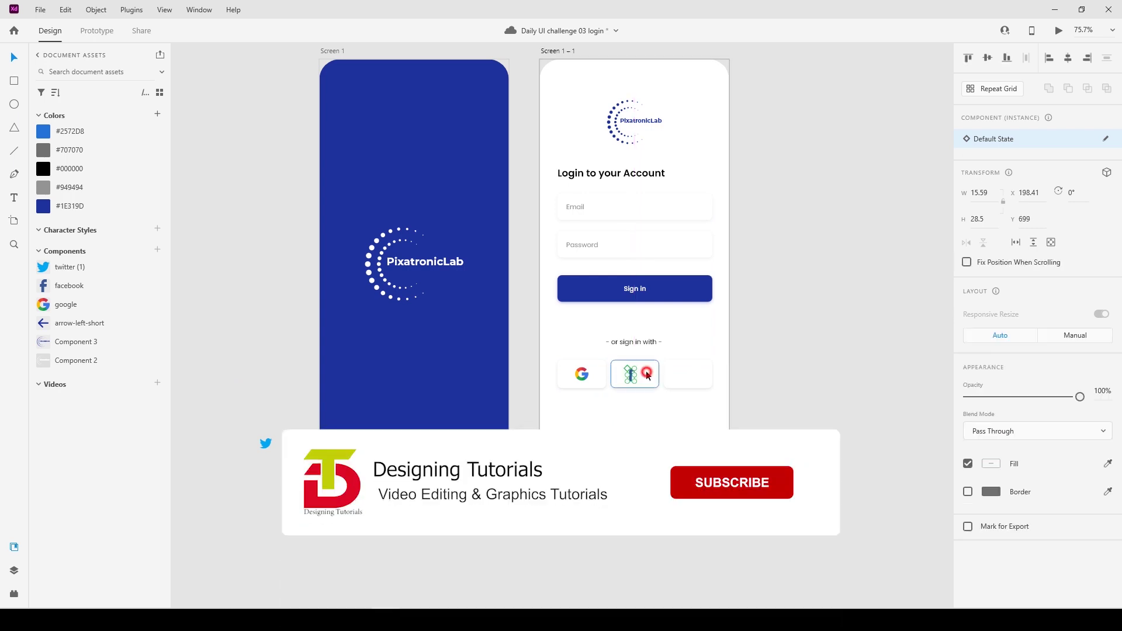
left_click(1067, 57)
left_click(987, 58)
left_click(824, 241)
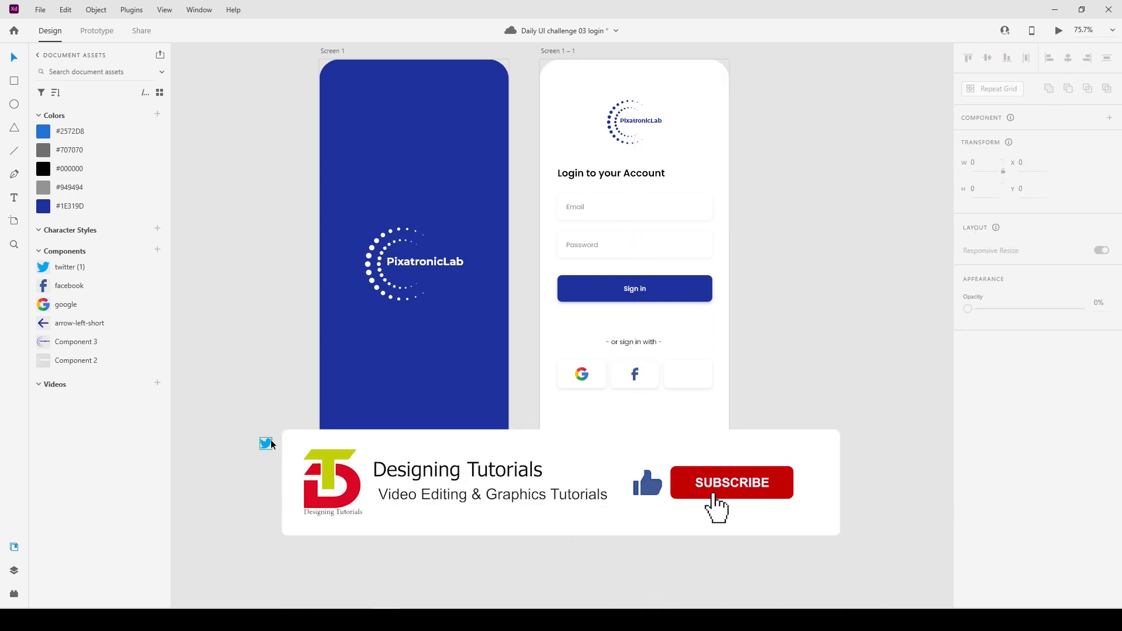
Move the Twitter icon into the third card and centre it horizontally with that card
left_click_drag(267, 443, 691, 374)
left_click(671, 382, "shift")
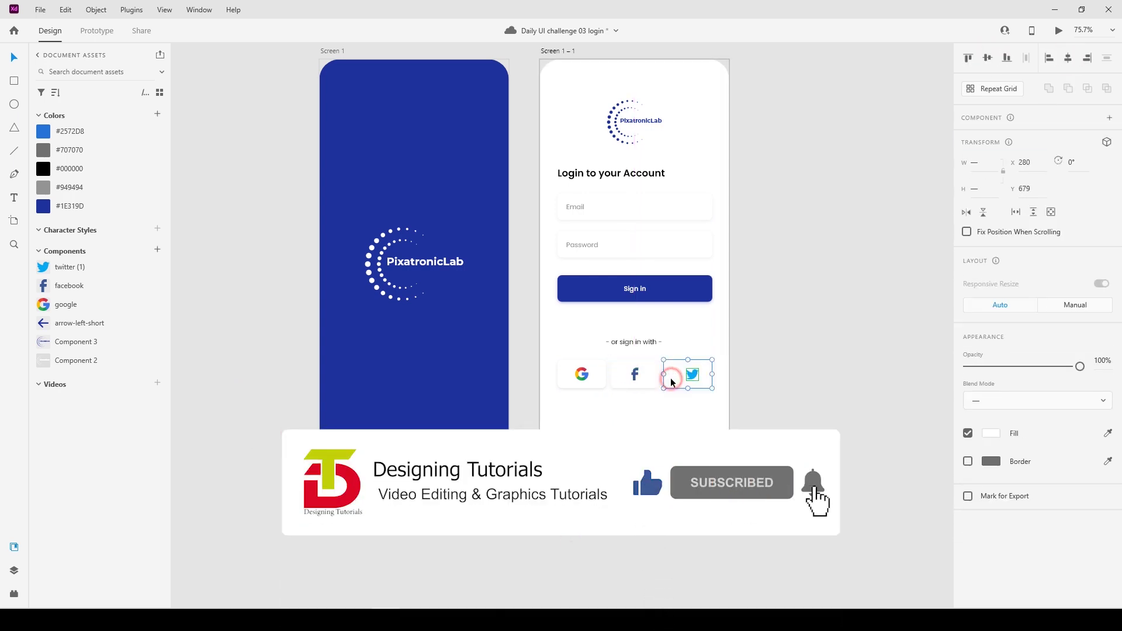
left_click(1067, 58)
left_click(892, 300)
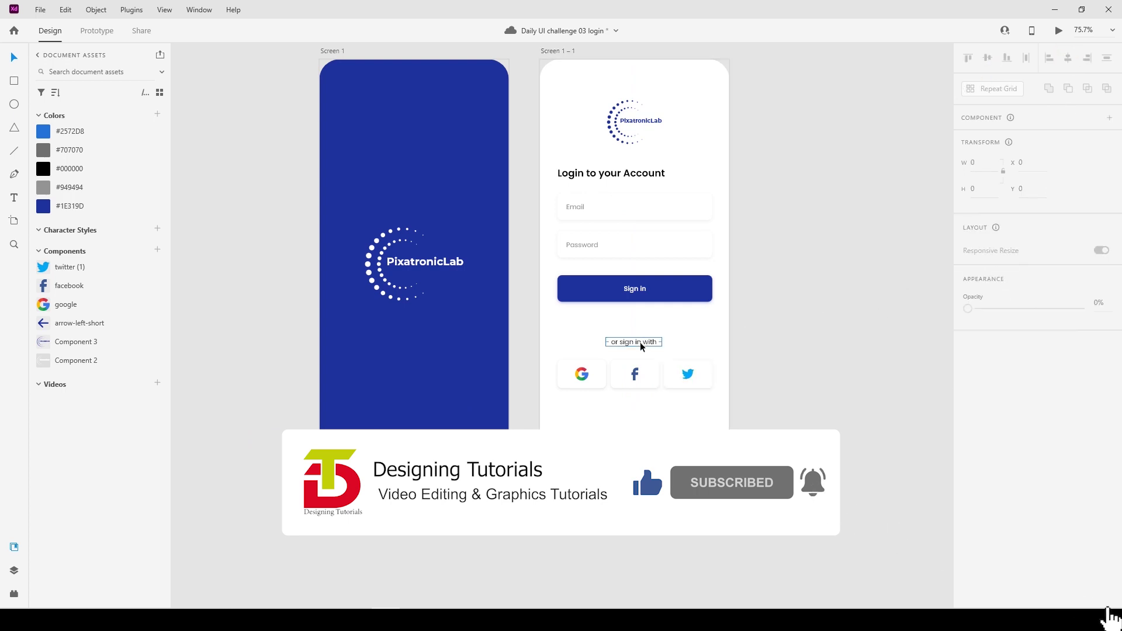
Duplicate the "- or sign in with -" text below the cards at Y 838 and change it to "Don't have an account? Sign up"
left_click_drag(641, 346, 645, 432)
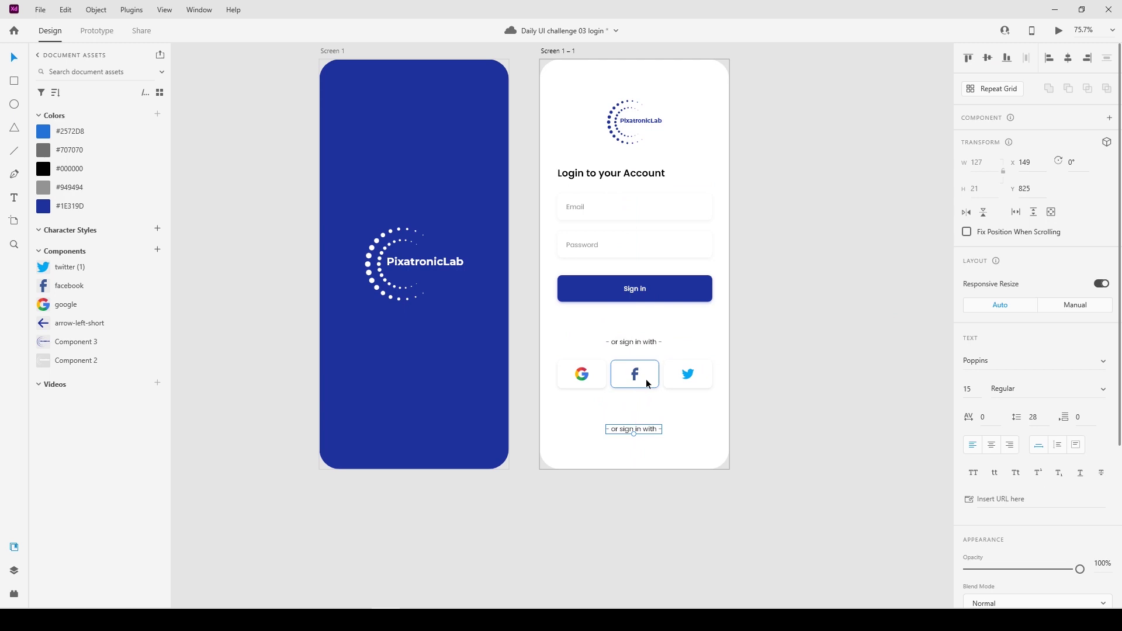
key("shift+Down")
key("Down")
key("Down")
key("Down")
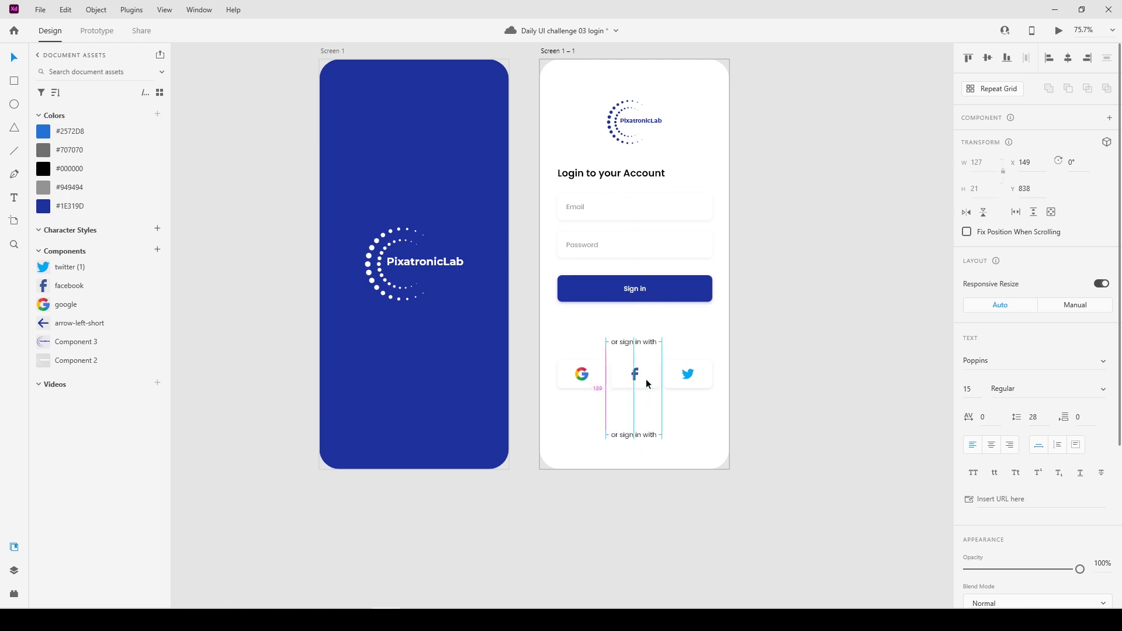
double_click(618, 433)
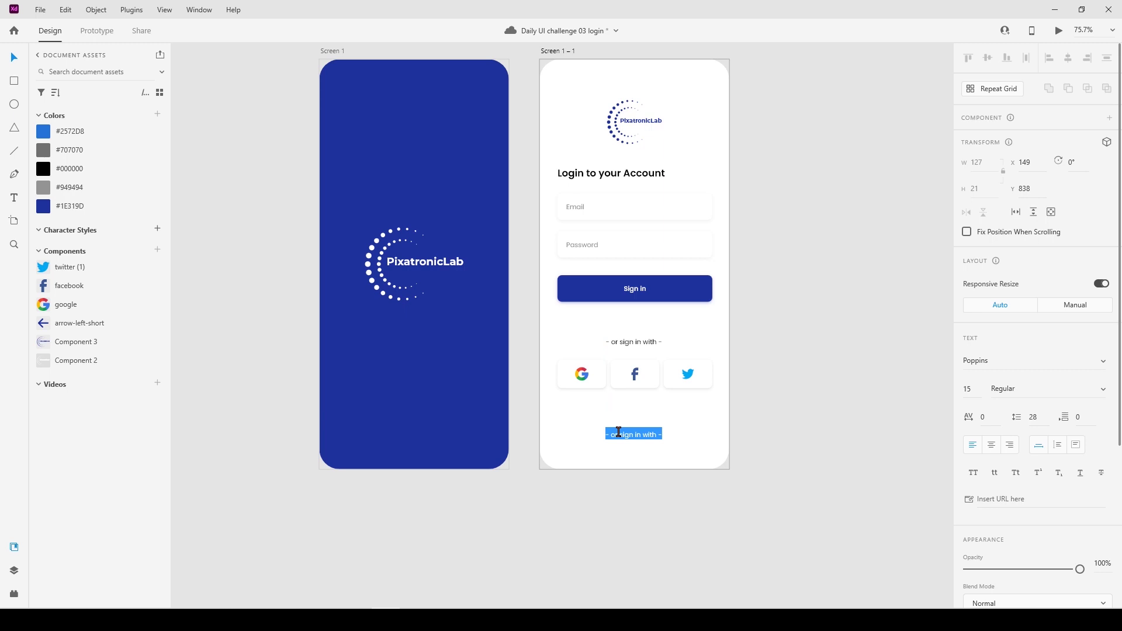
type("Don't have an account? Sign up")
Colour the words "Sign up" #2572D8 and underline them
left_click_drag(687, 435, 773, 444)
left_click(100, 130)
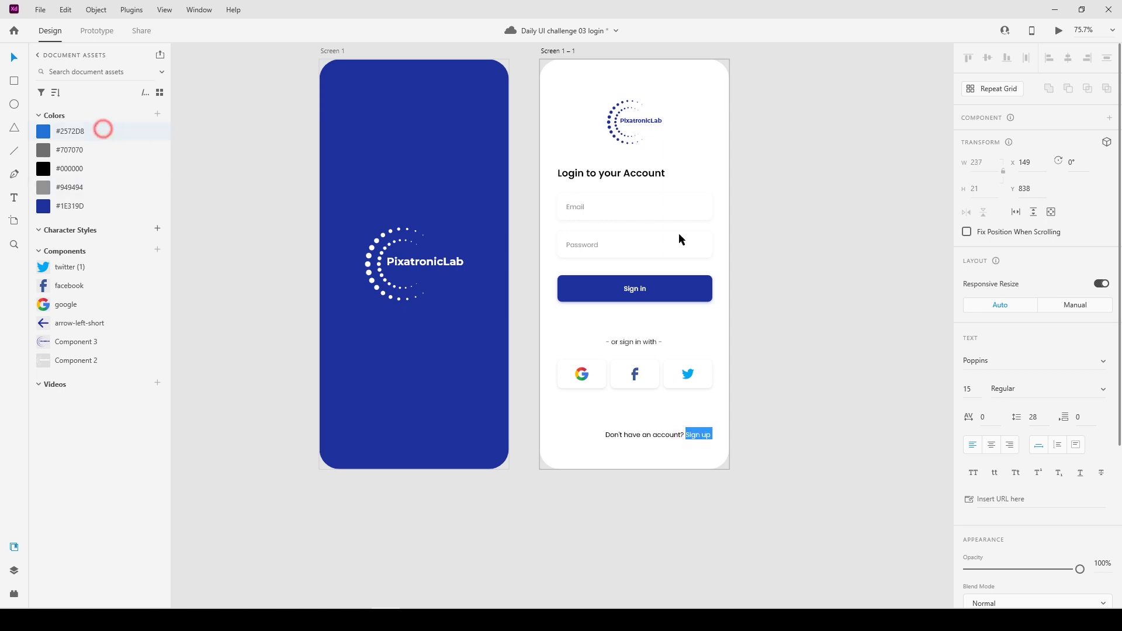
left_click(1080, 472)
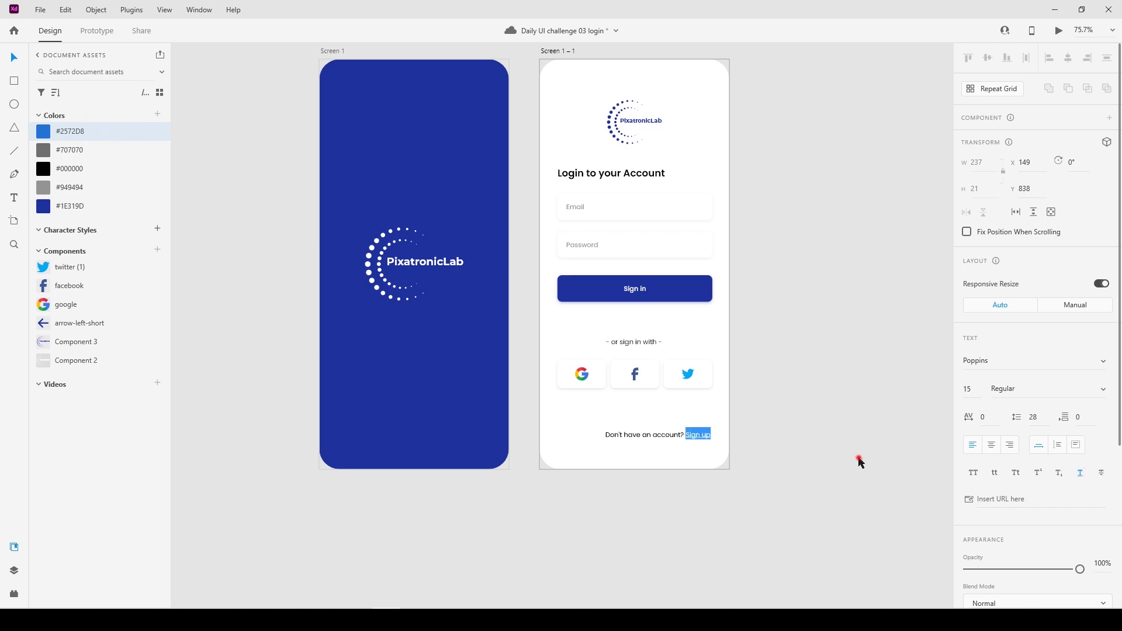
key("Escape")
Centre the "Don't have an account? Sign up" text horizontally on the login screen at X 96
left_click(685, 451)
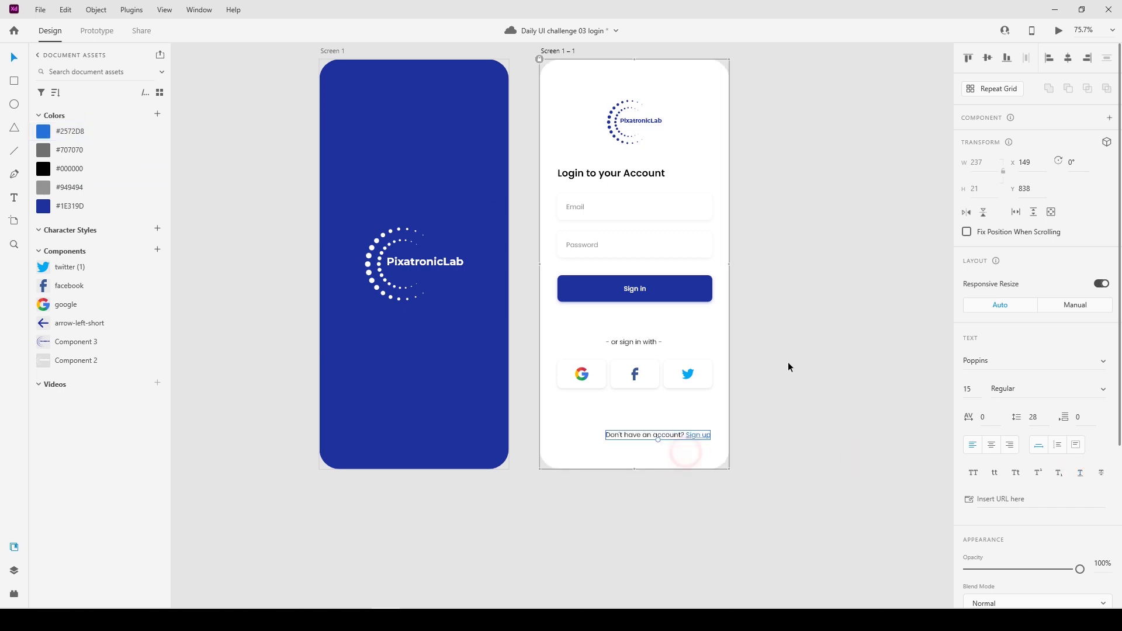
left_click(1068, 58)
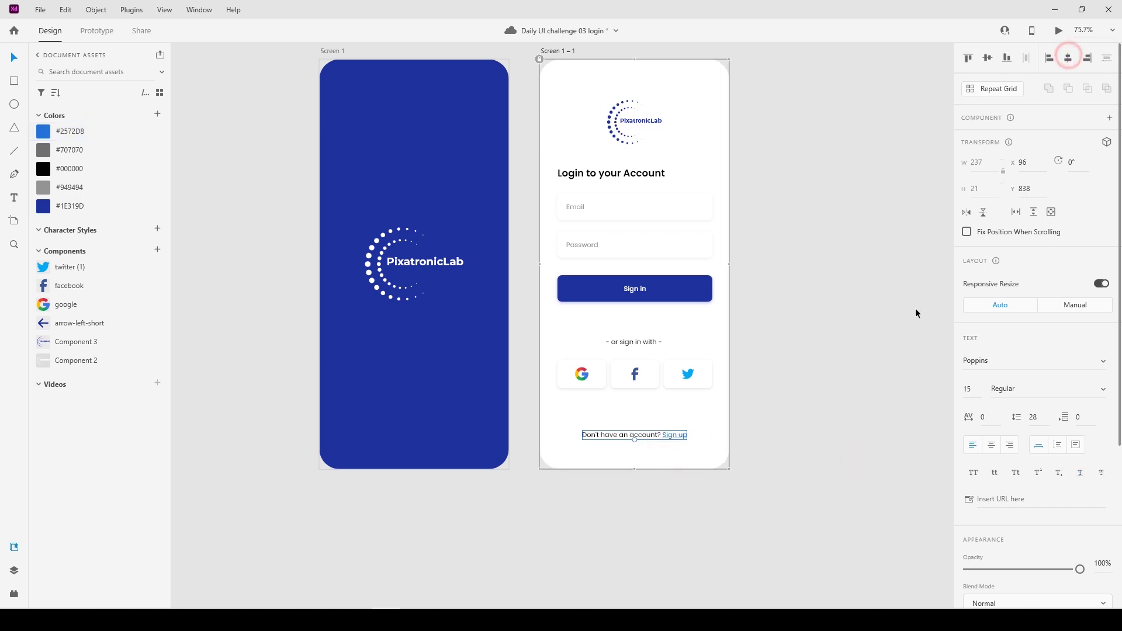
left_click(646, 386)
left_click(839, 387)
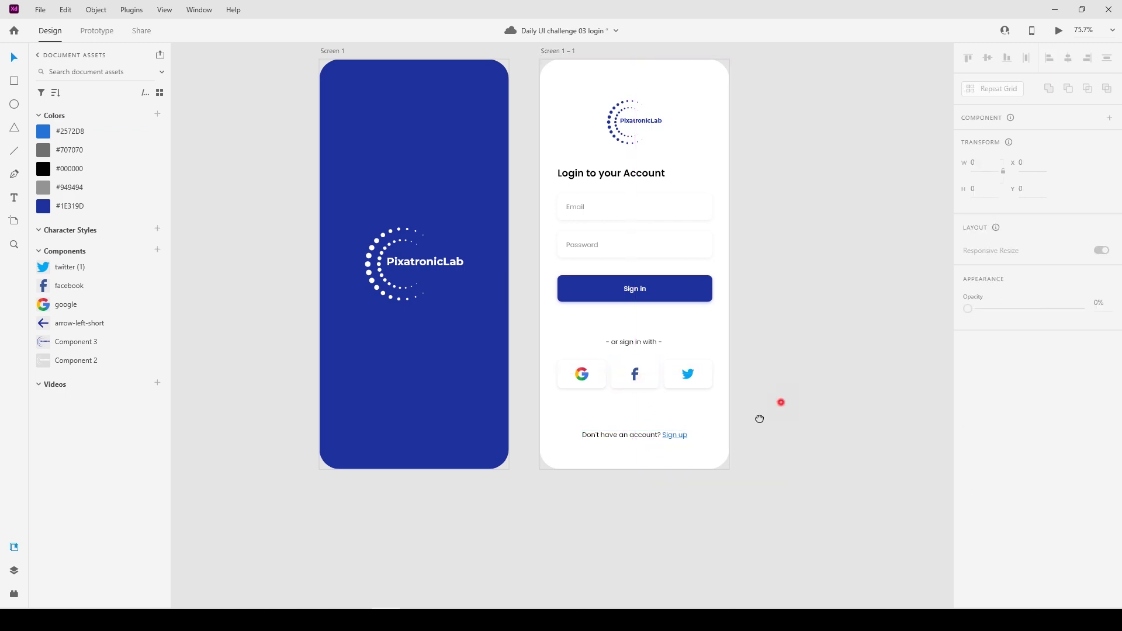
Duplicate the "Screen 1 – 1" login artboard beside the original
scroll(642, 263, "up", 2)
scroll(643, 263, "right", 2)
left_click(484, 102)
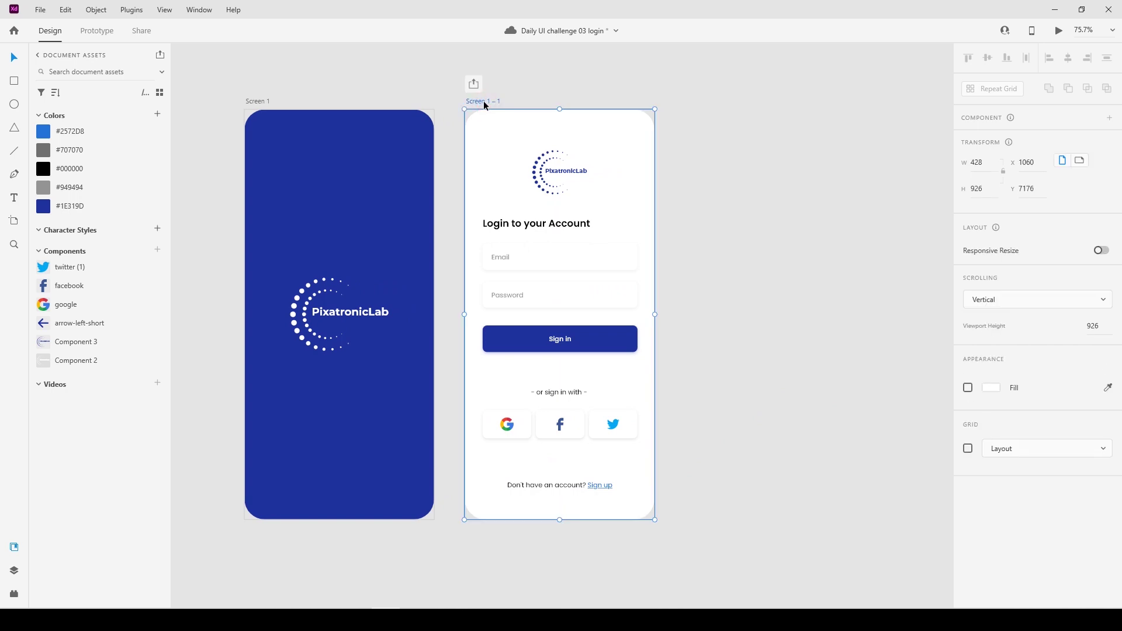
key("ctrl+d")
left_click(919, 270)
left_click_drag(908, 364, 676, 378)
On the duplicated screen, move the sign-in button, the "- or sign in with -" text and the social cards down, with the button at Y 549
left_click_drag(608, 447, 719, 395)
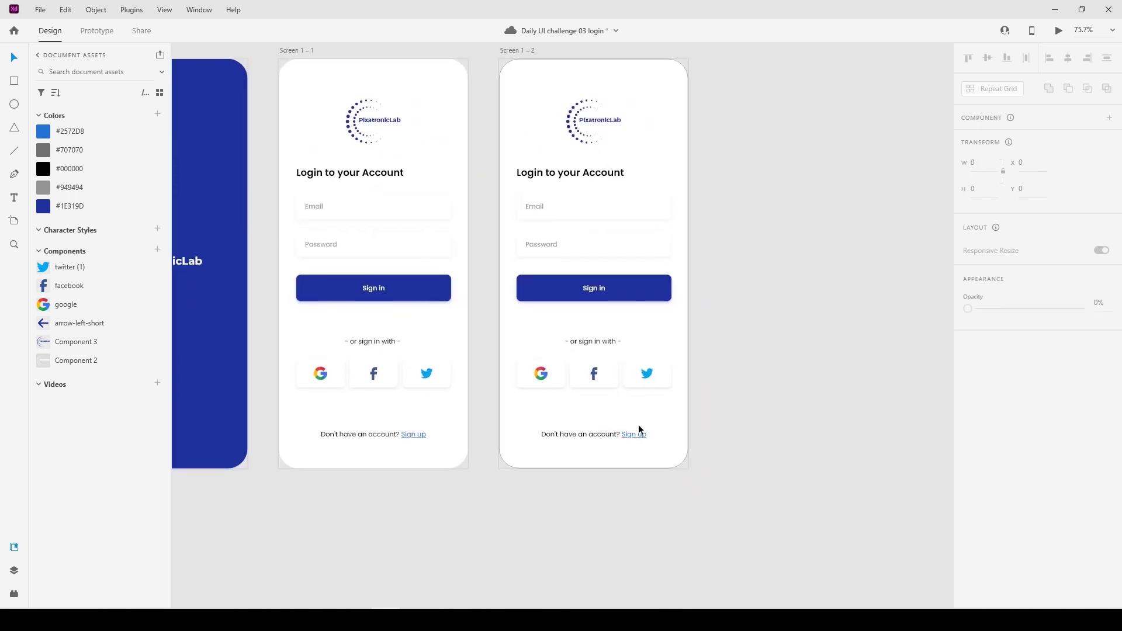
left_click_drag(722, 279, 553, 404)
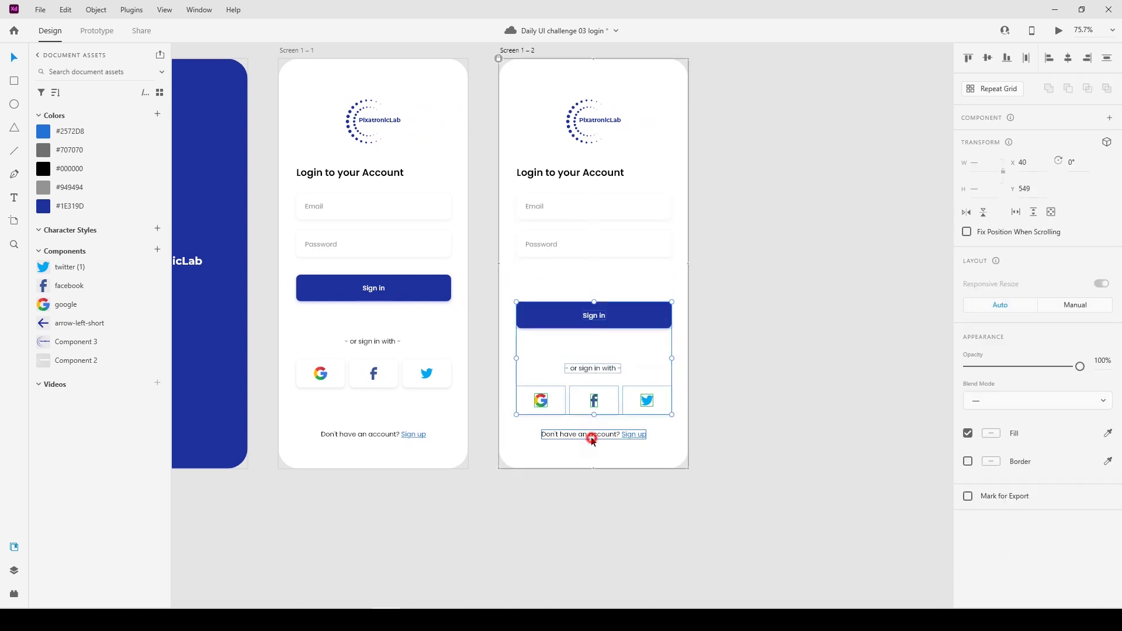
Delete the "Don't have an account? Sign up" text from the duplicated login screen
left_click(591, 436)
key("Delete")
left_click(601, 240)
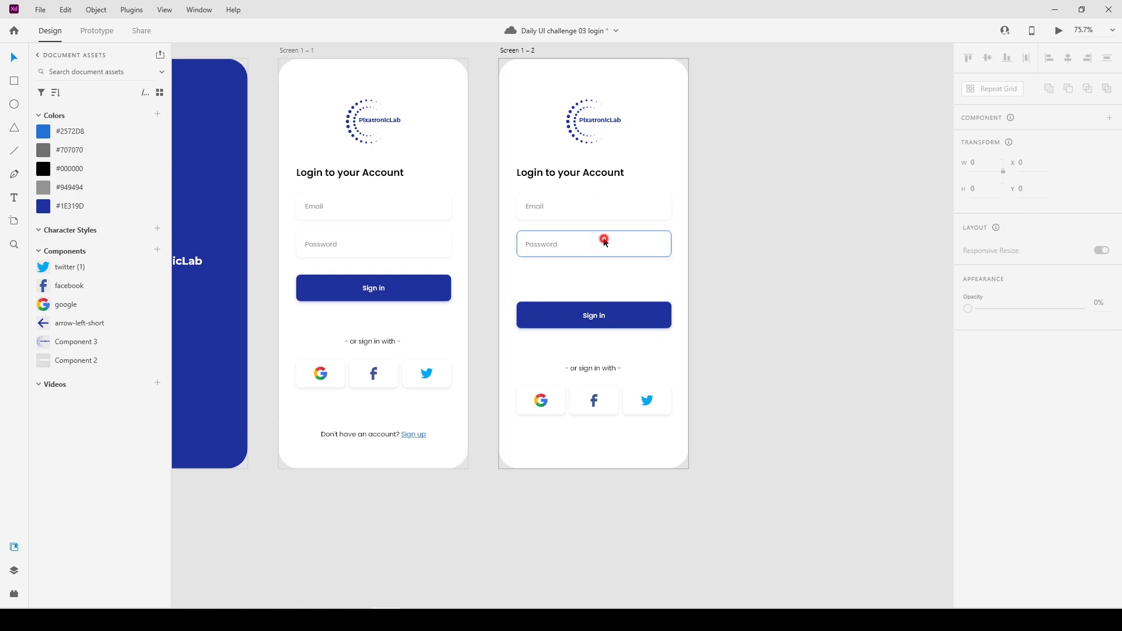
Duplicate the Password field directly below the original on the duplicated screen, placing the copy at Y 473
left_click_drag(587, 243, 586, 276)
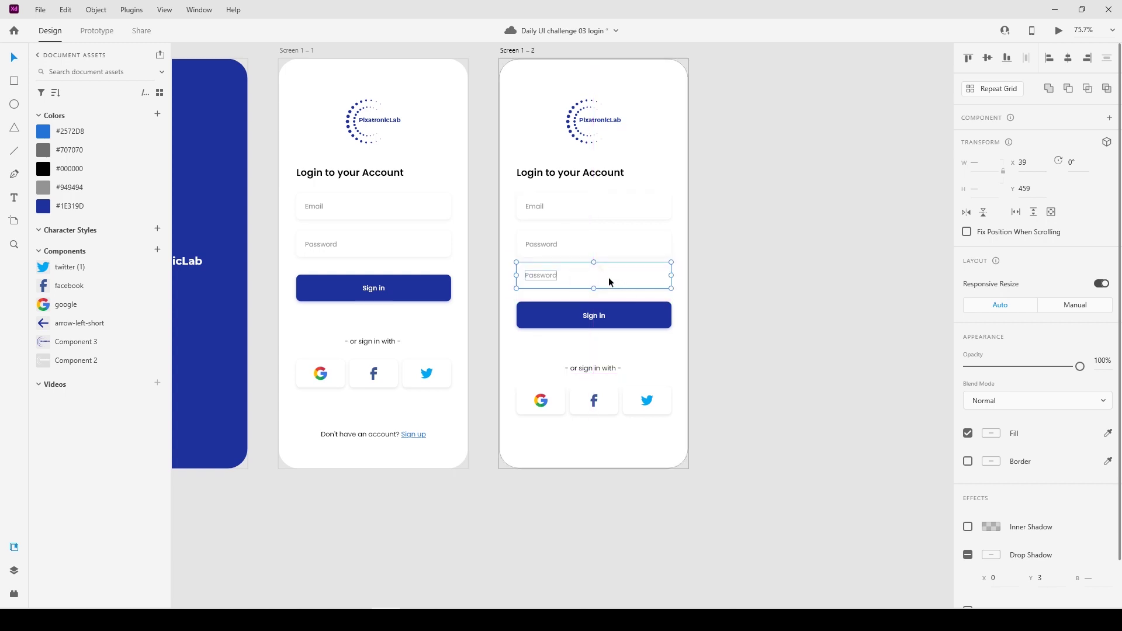
left_click(604, 276)
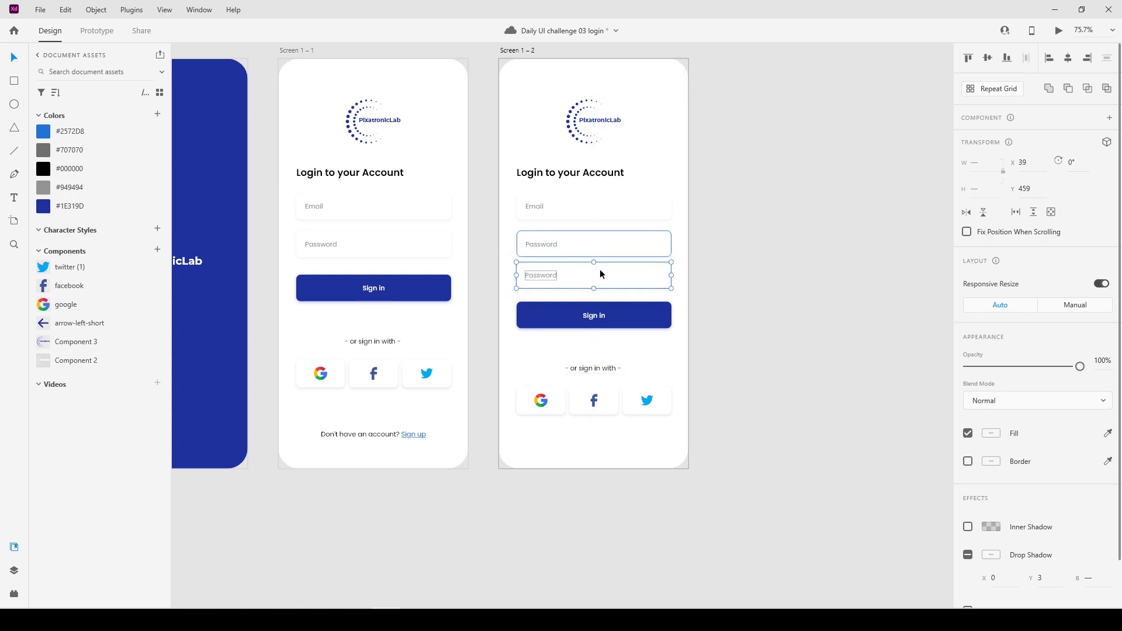
key("shift+Down")
key("Down")
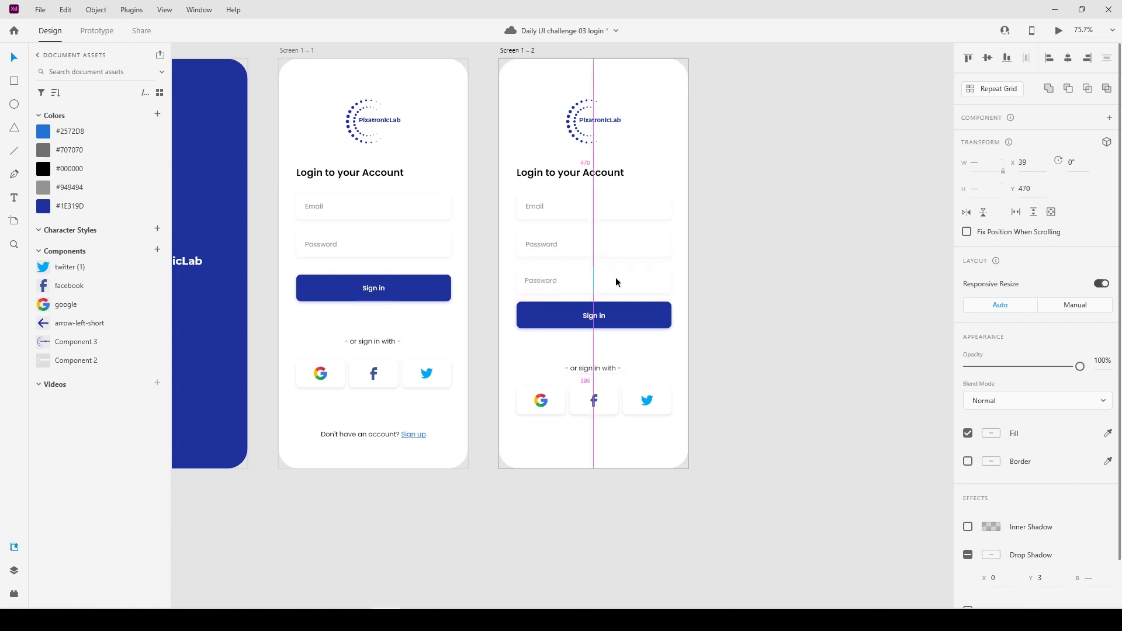
key("Down")
key("Down")
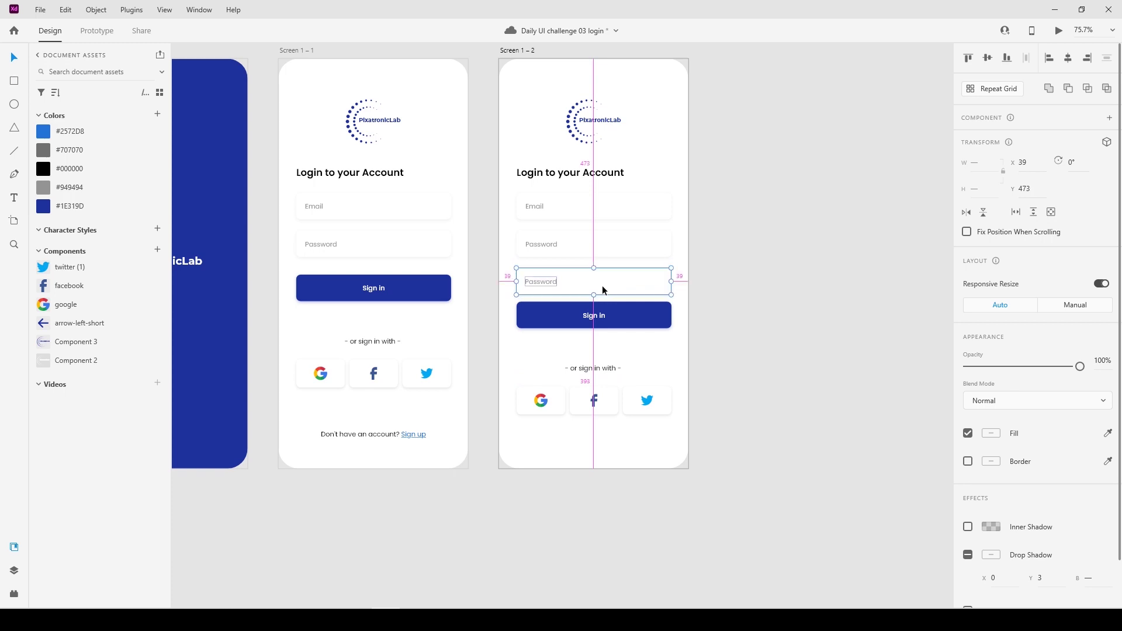
Move the sign-in button, the "- or sign in with -" text and the social cards down together, with the button at Y 577
left_click(637, 318)
left_click(776, 331)
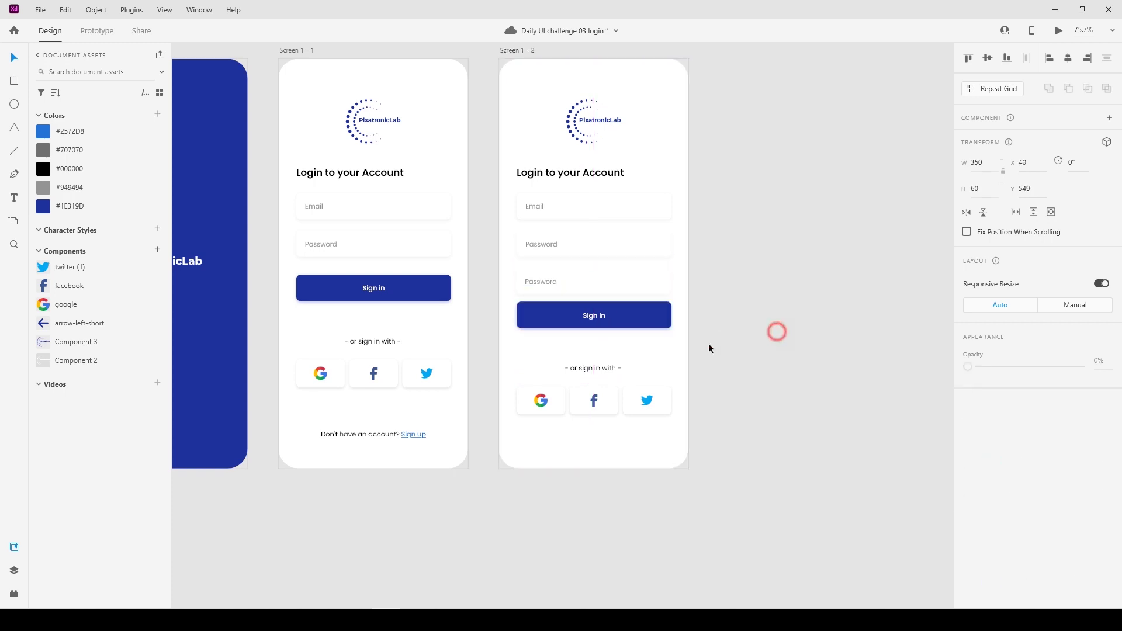
left_click_drag(753, 312, 517, 432)
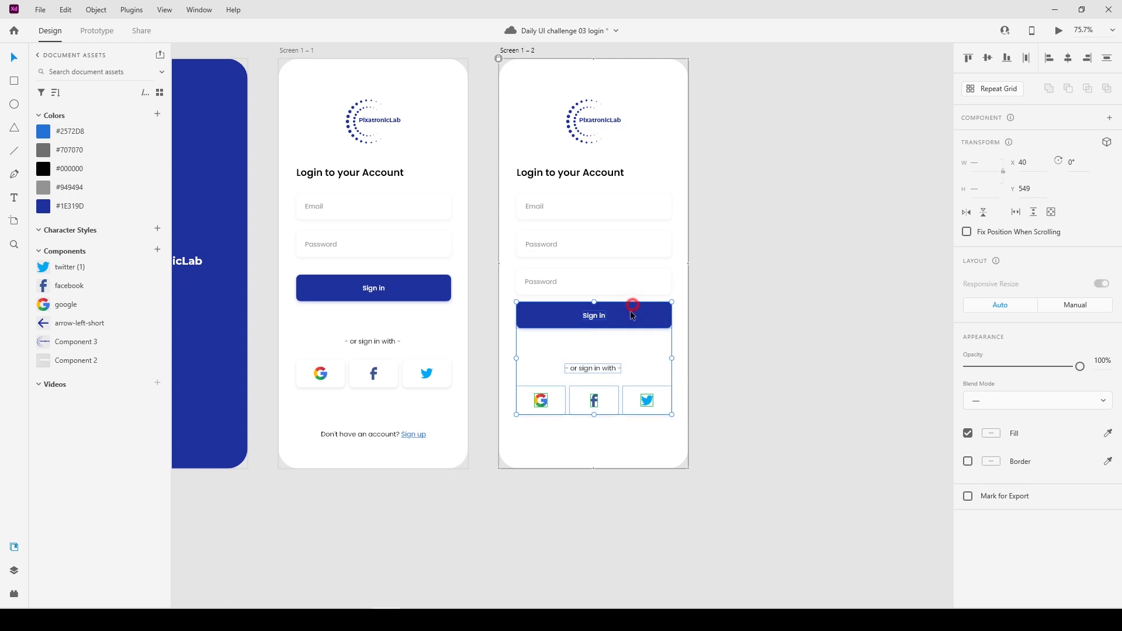
key("shift+Down")
key("shift+Down")
key("shift+Down")
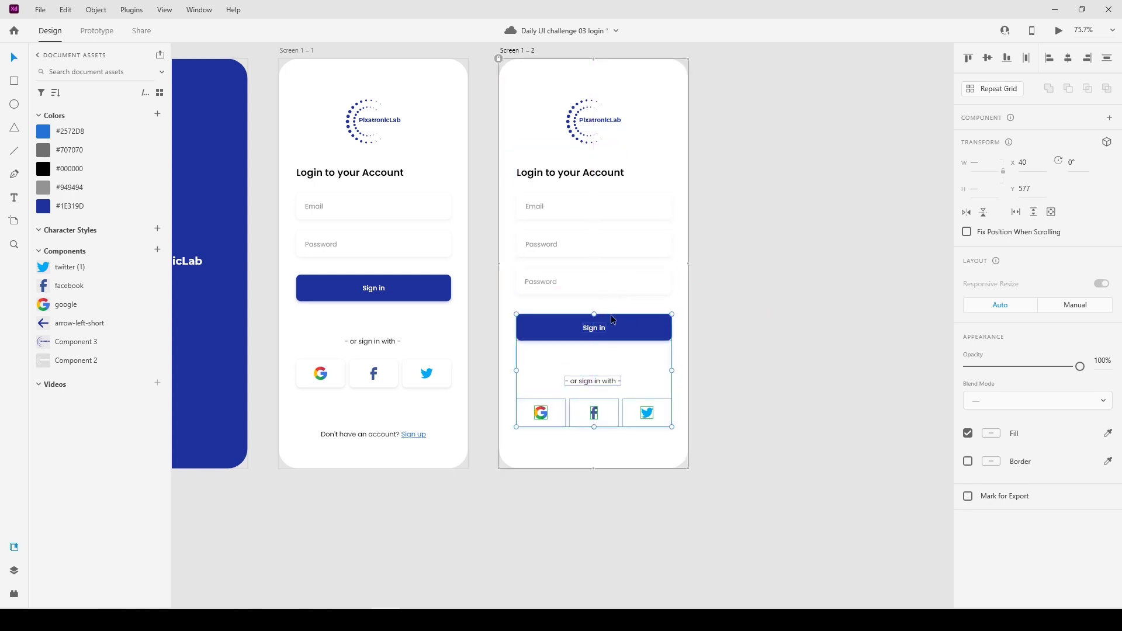
left_click(678, 311)
left_click(718, 313)
left_click(648, 327)
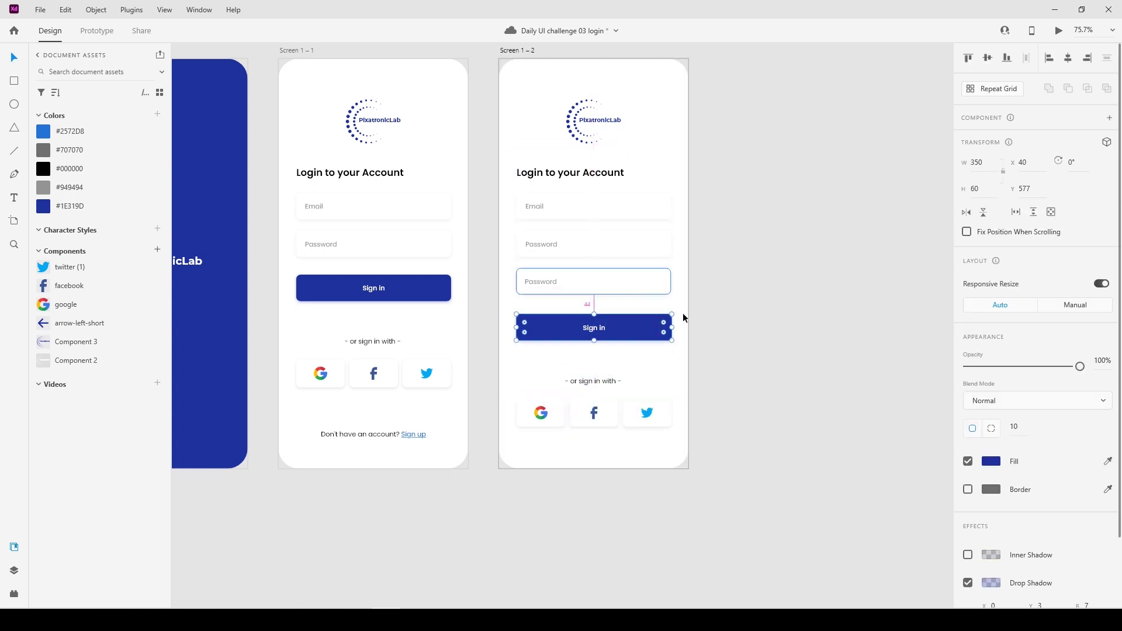
Nudge the sign-in button, divider text and social cards up together so the button sits at Y 573
left_click(737, 311)
left_click_drag(737, 312, 513, 422)
key("Up")
key("Up")
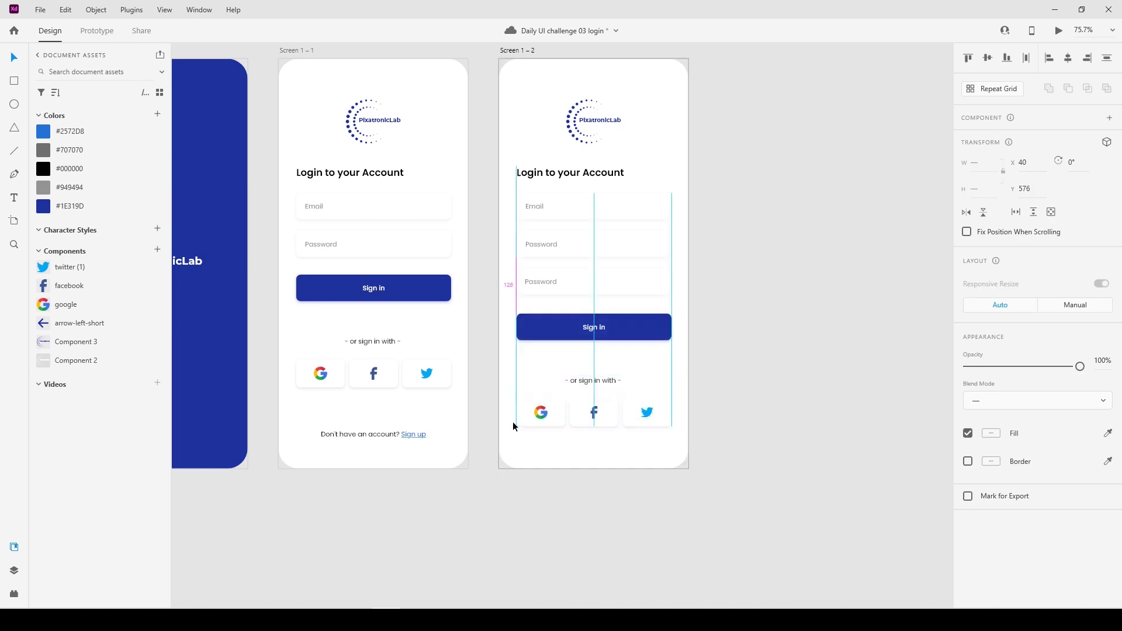
key("Up")
key("Up")
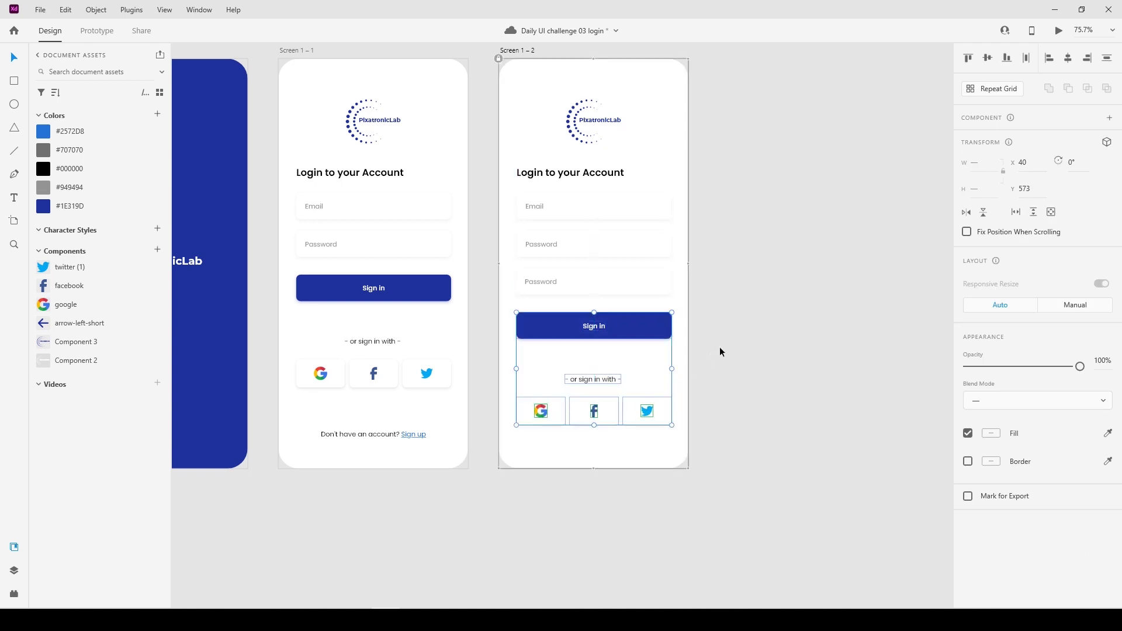
left_click(723, 342)
left_click(661, 323)
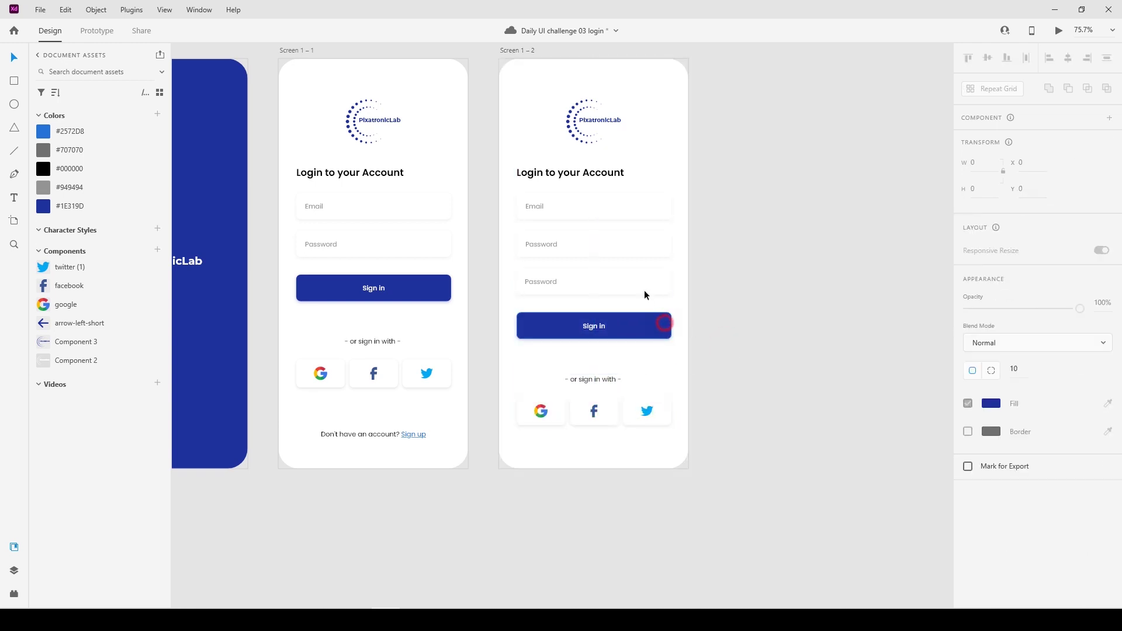
left_click(780, 308)
Place the arrow-left-short component above the logo's left side on the duplicated screen at X 40, Y 60
scroll(797, 333, "up", 2)
left_click_drag(569, 193, 540, 169)
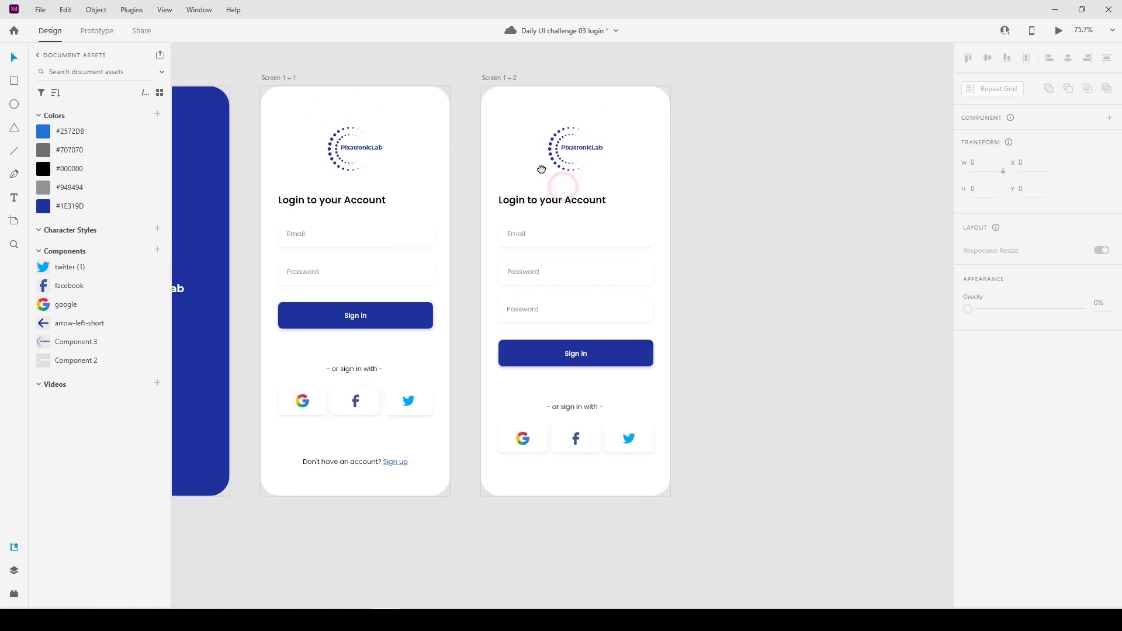
left_click_drag(70, 322, 506, 118)
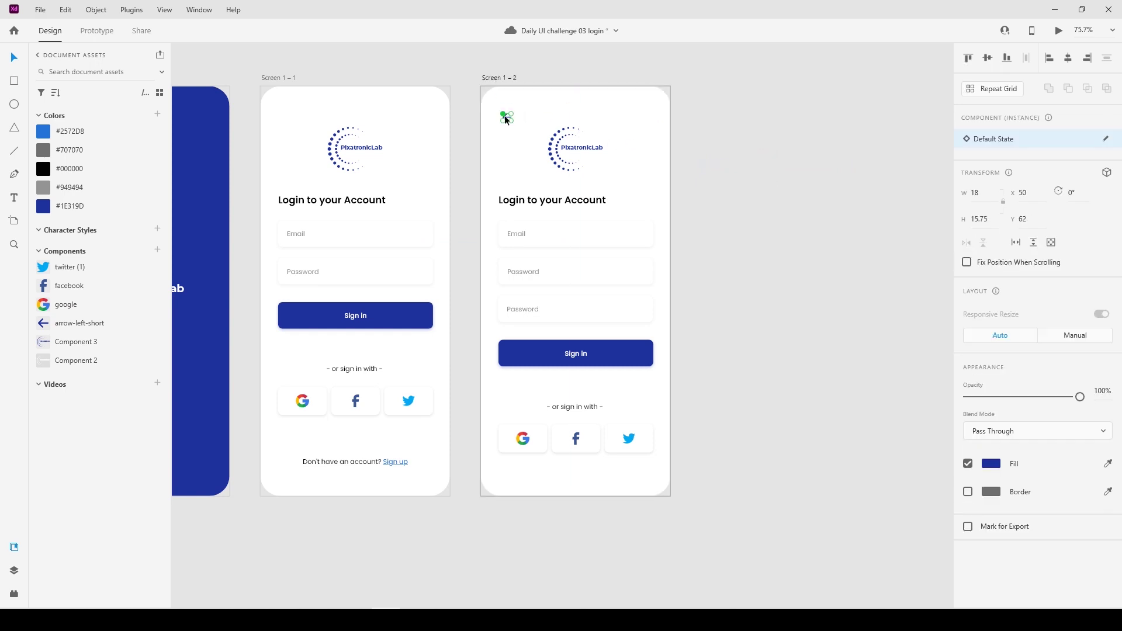
key("alt")
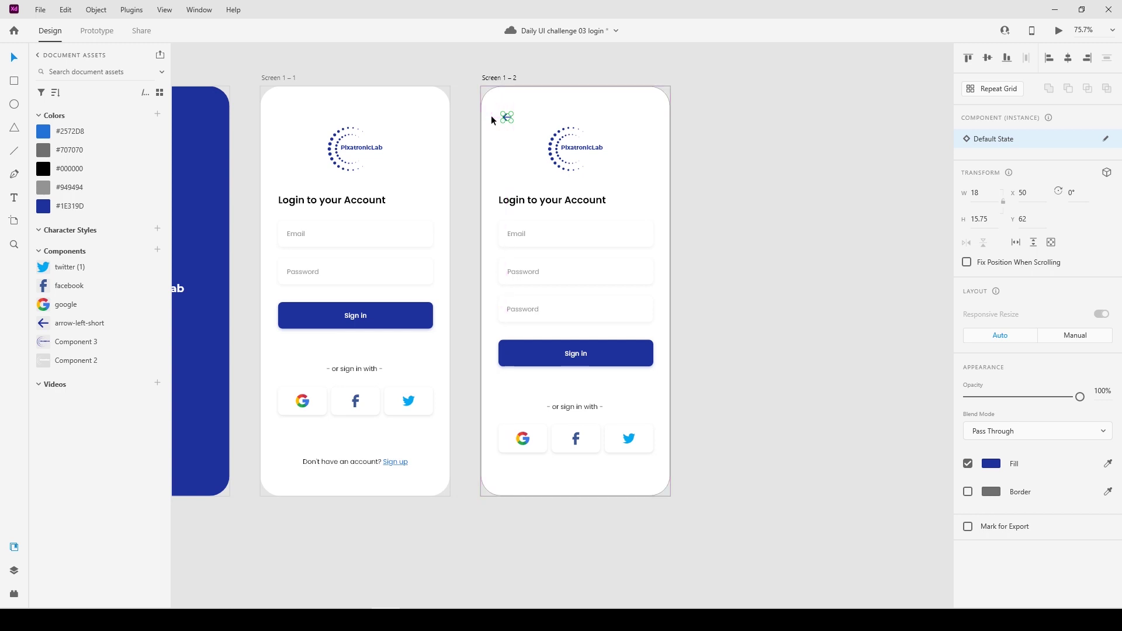
key("Up")
key("Up")
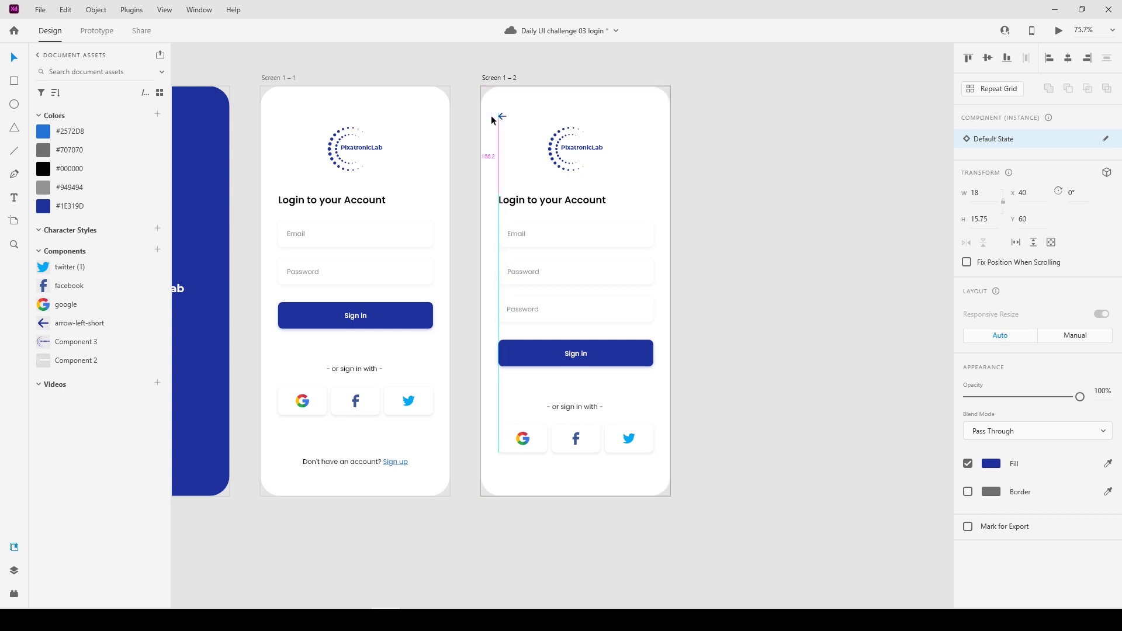
key("alt")
left_click(741, 243)
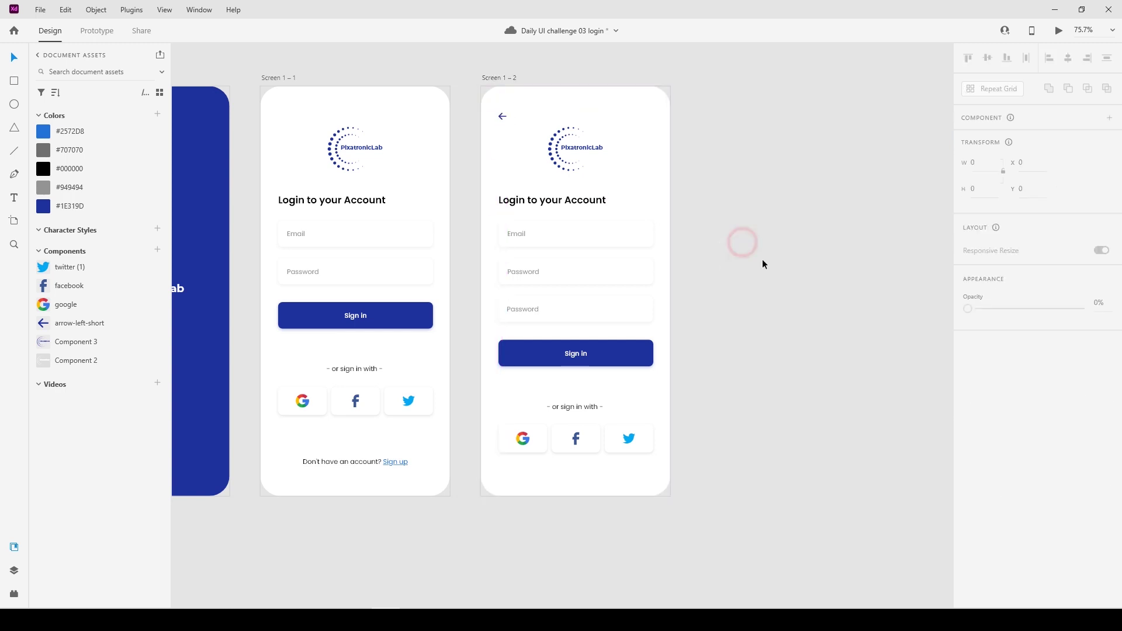
Change the placeholder text of the third input field on the duplicated screen to "Confirm Password"
double_click(520, 310)
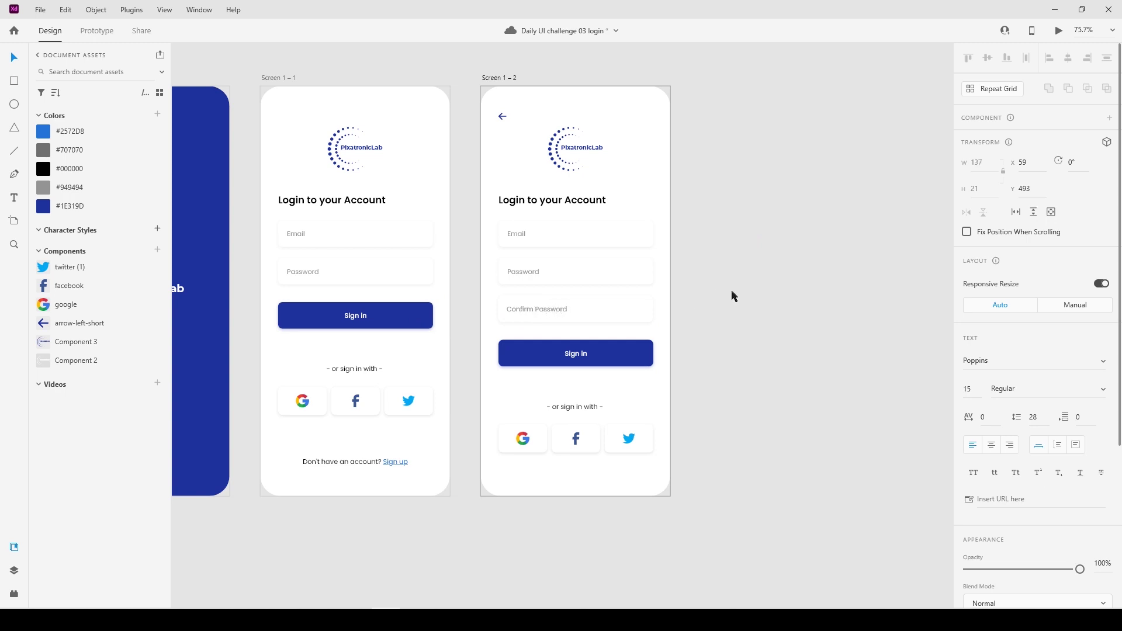
key("Escape")
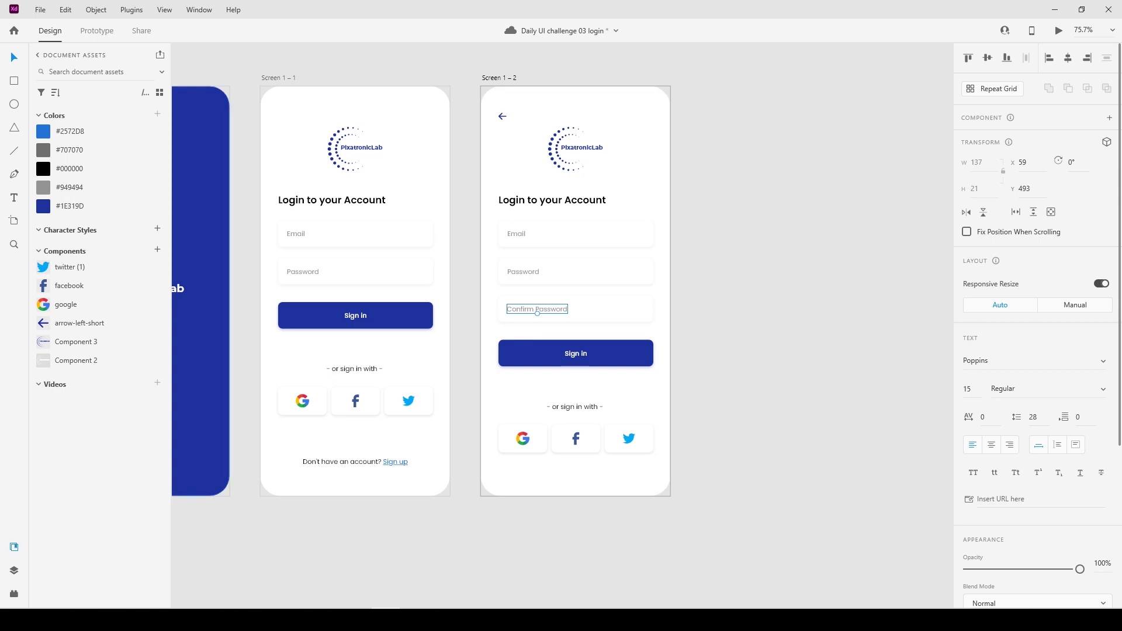